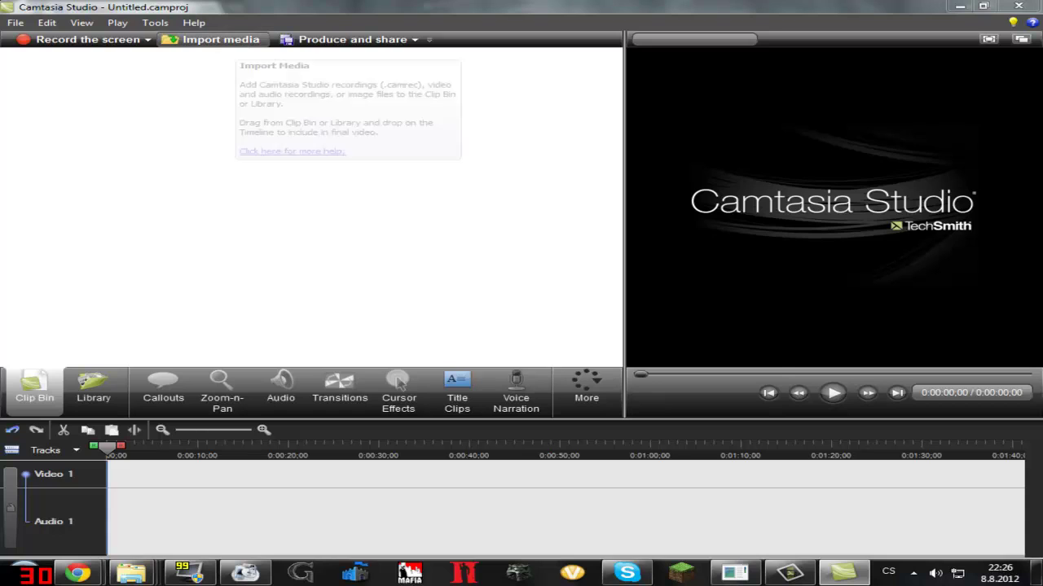
Import the video Part 2.avi and place it at the start of the timeline
{"action": "left_click", "coordinate": [232, 41]}
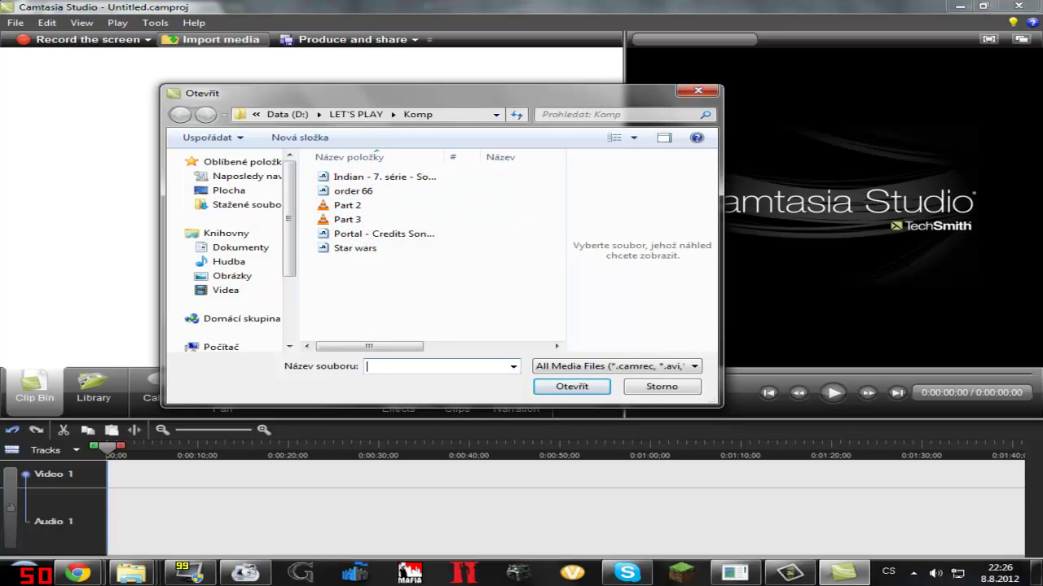
{"action": "double_click", "coordinate": [348, 206]}
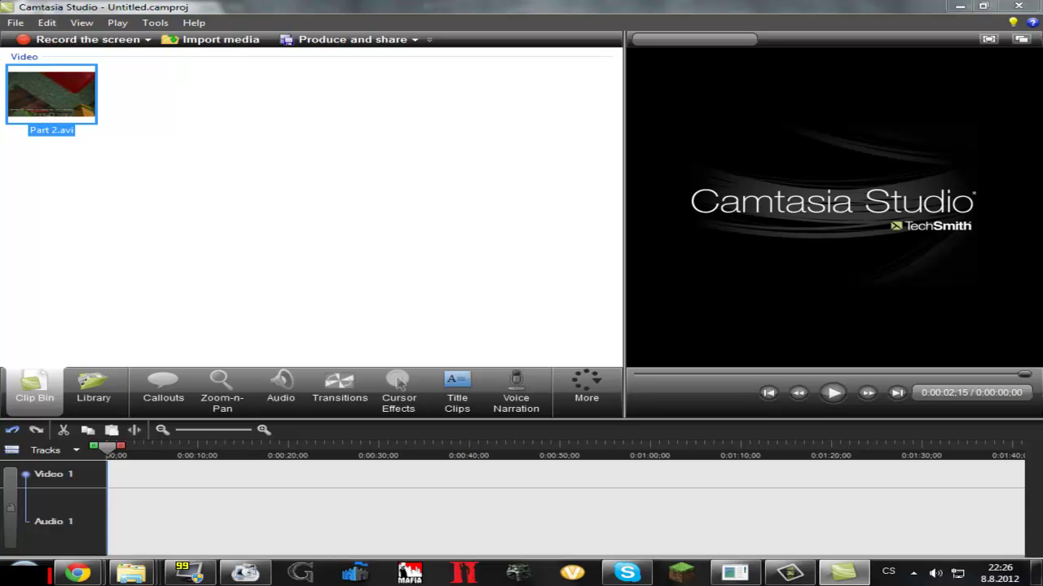
{"action": "left_click_drag", "start_coordinate": [51, 95], "coordinate": [114, 515]}
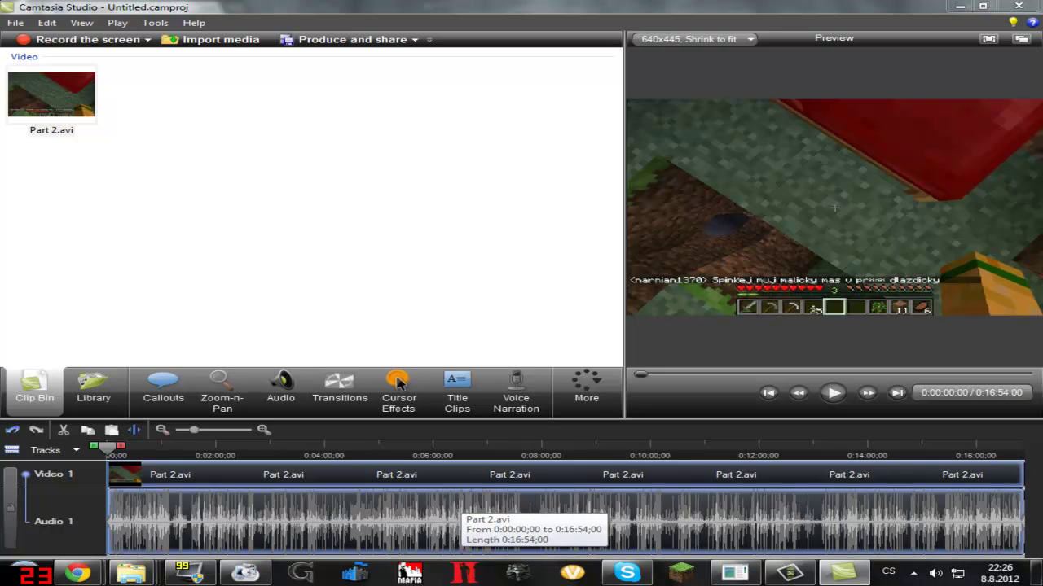
Move the playhead to 0:01:10;00 and open the audio editing options for the Part 2.avi clip
{"action": "left_click_drag", "start_coordinate": [108, 449], "coordinate": [170, 449]}
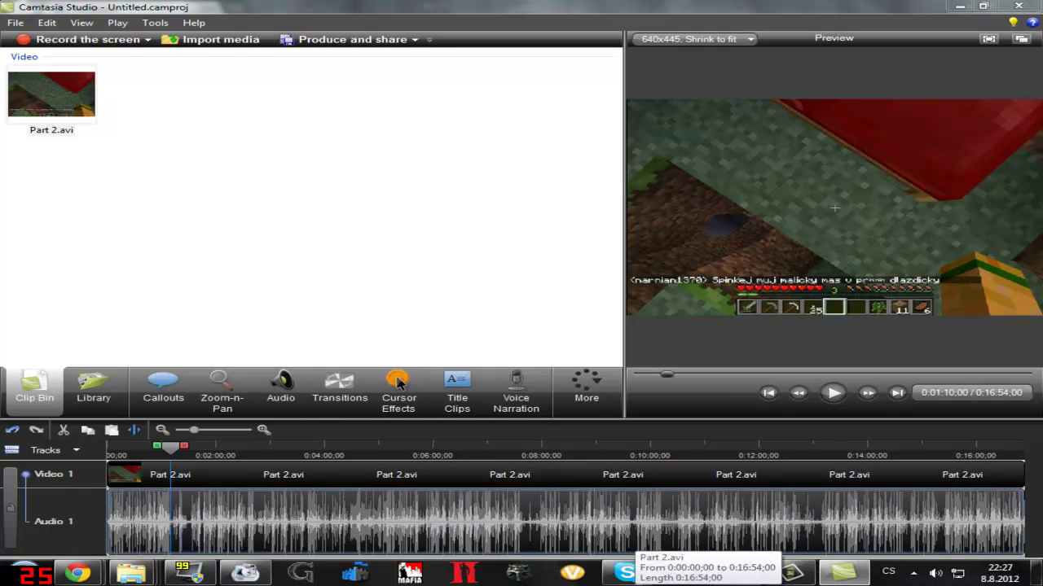
{"action": "right_click", "coordinate": [556, 506]}
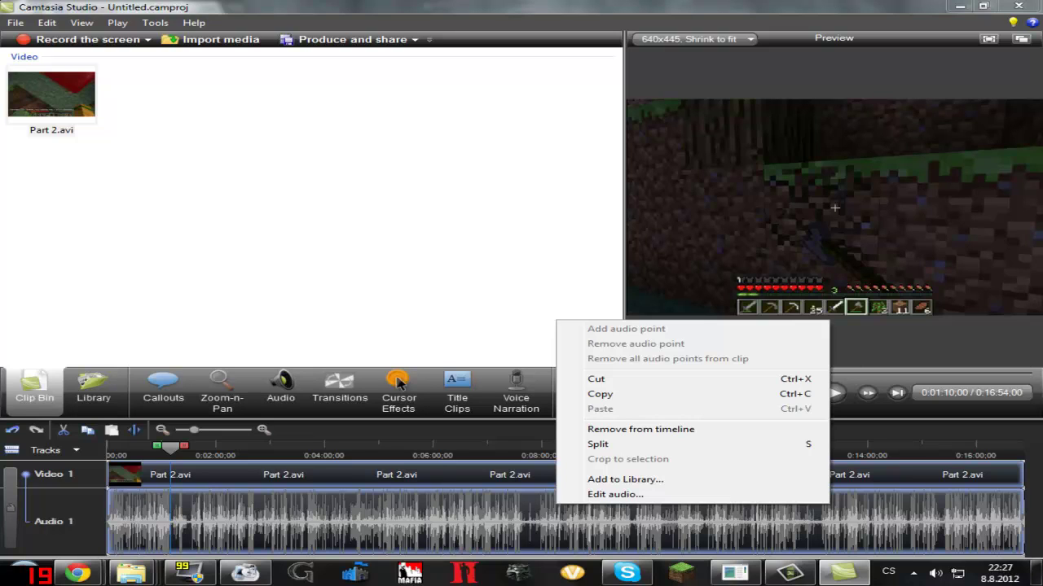
{"action": "left_click", "coordinate": [612, 495]}
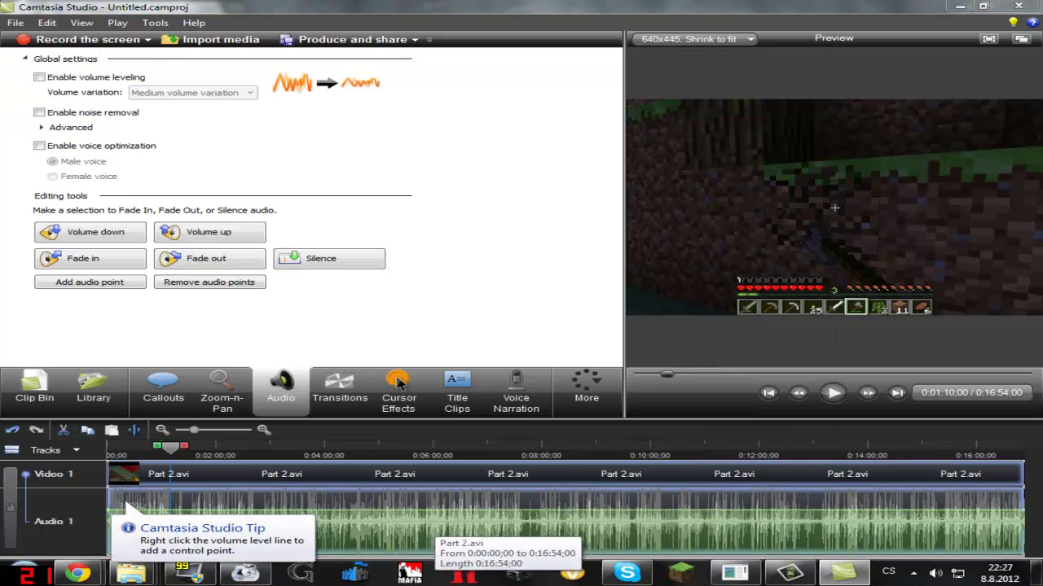
{"action": "left_click", "coordinate": [34, 391]}
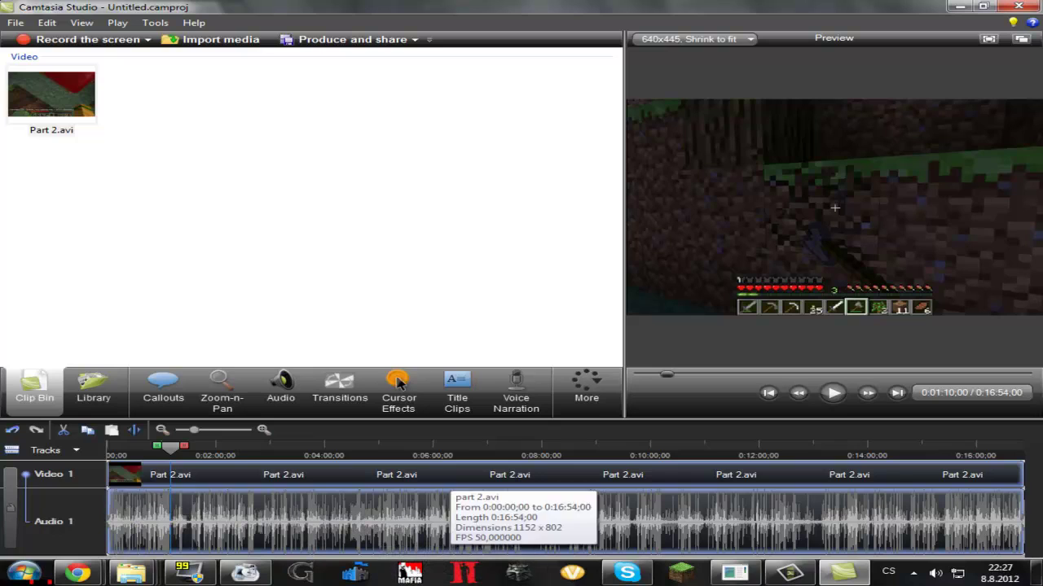
{"action": "left_click", "coordinate": [280, 389]}
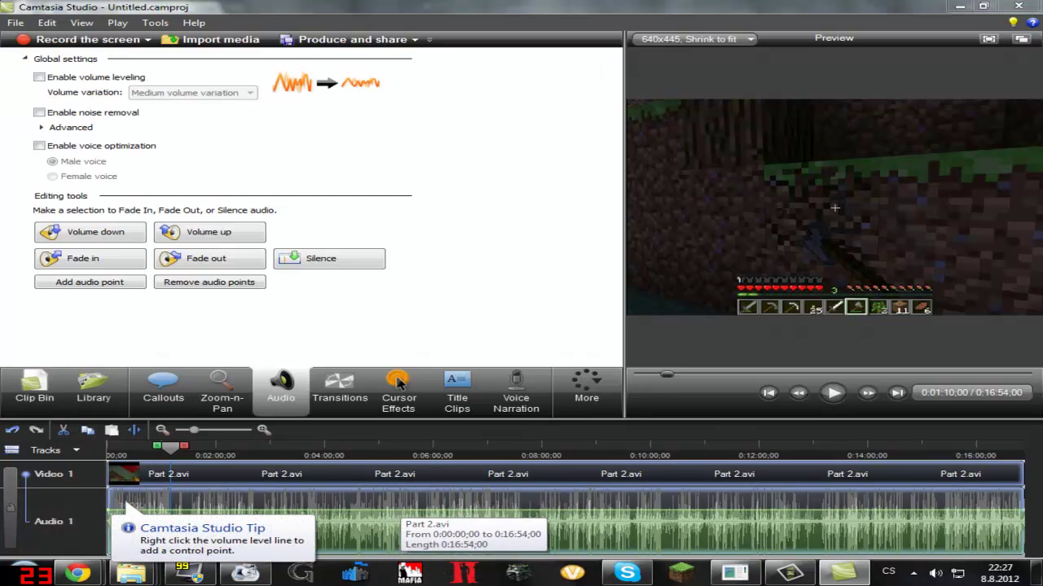
Try the volume-up, fade-in, fade-out and silence effects on the clip's audio, previewing the playback
{"action": "left_click", "coordinate": [208, 231]}
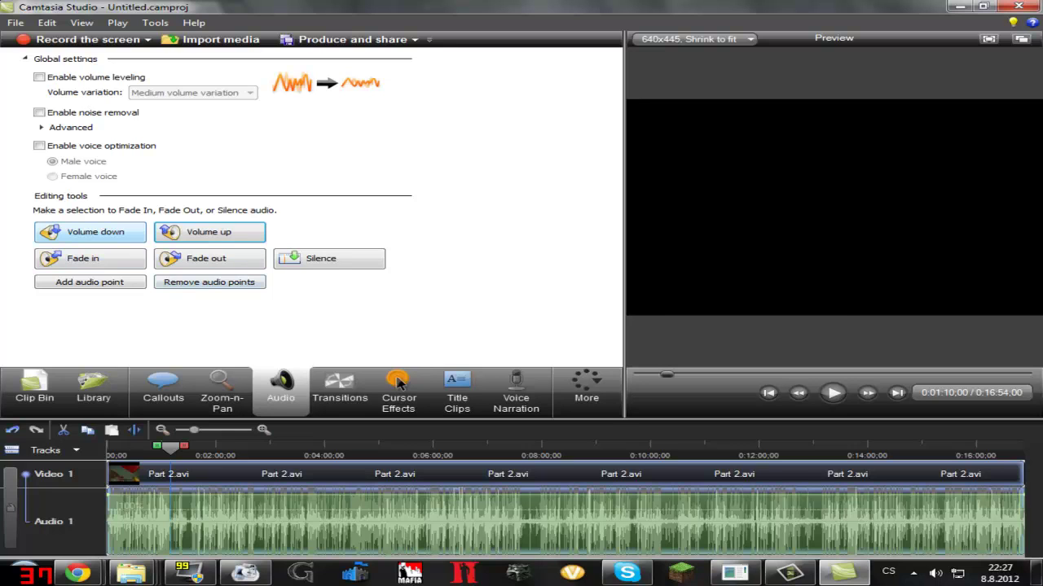
{"action": "left_click", "coordinate": [90, 258]}
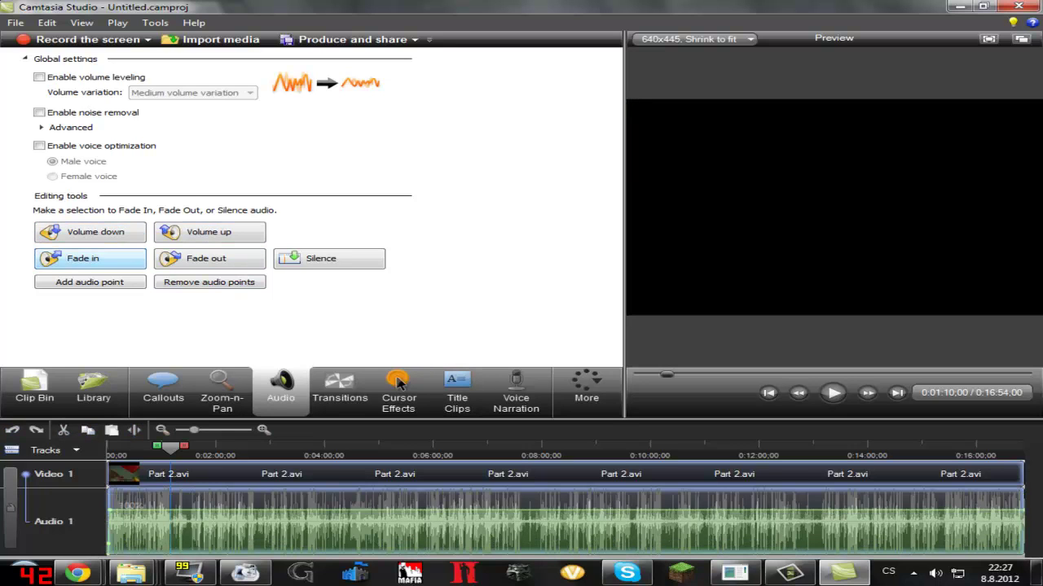
{"action": "left_click", "coordinate": [208, 258]}
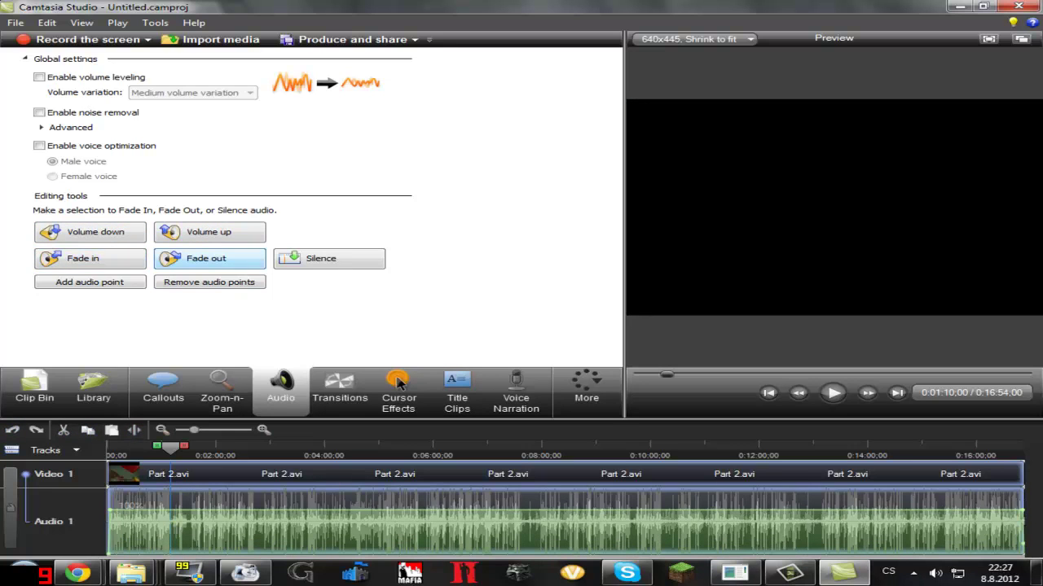
{"action": "left_click", "coordinate": [330, 259]}
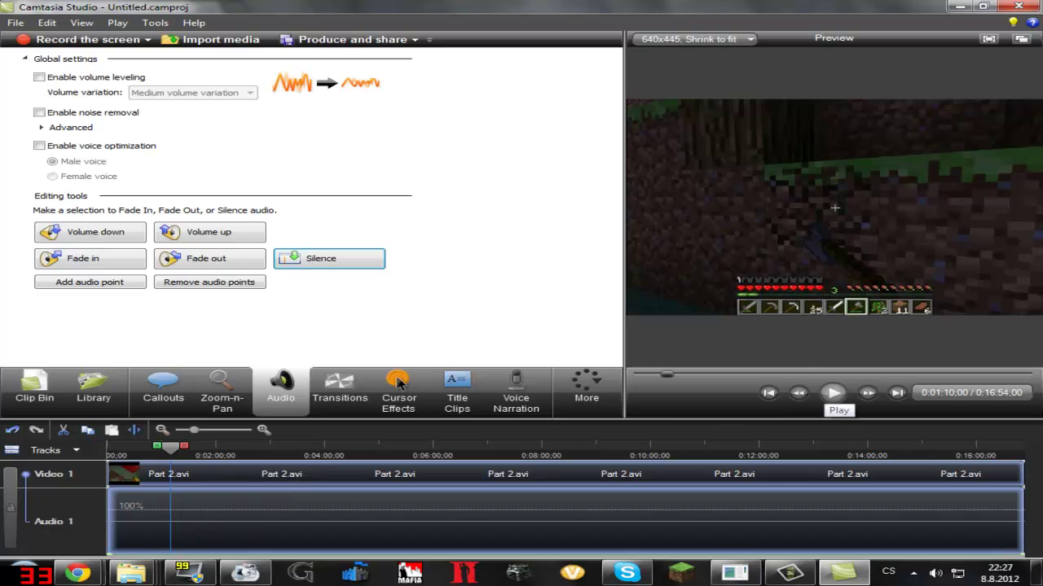
{"action": "left_click", "coordinate": [833, 393]}
{"action": "left_click", "coordinate": [832, 392]}
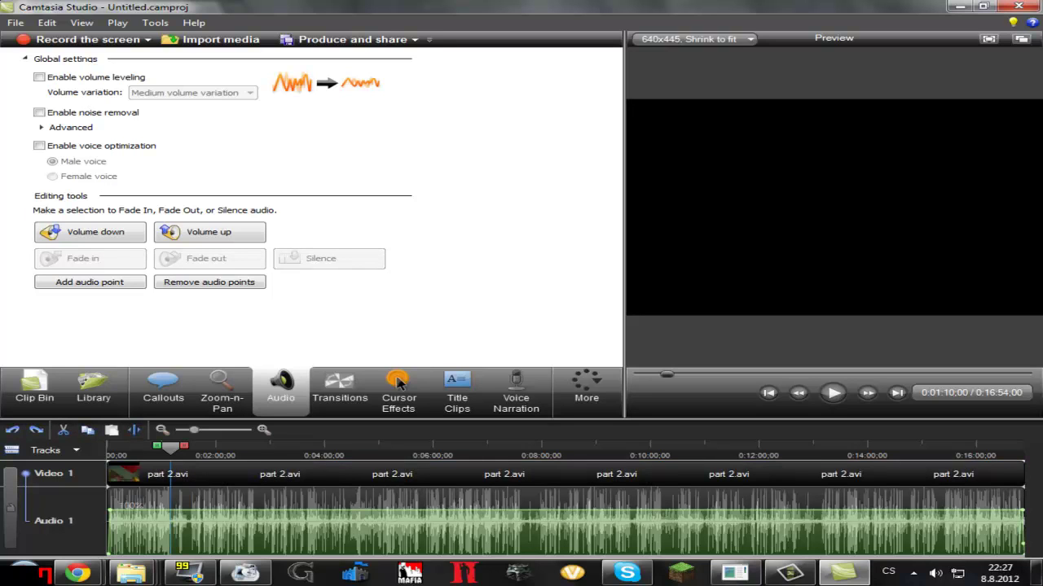
Try raising the clip's audio volume line to the maximum, preview the playback, and pull the line back down
{"action": "left_click", "coordinate": [363, 522]}
{"action": "left_click", "coordinate": [362, 515]}
{"action": "left_click_drag", "start_coordinate": [362, 513], "coordinate": [363, 518]}
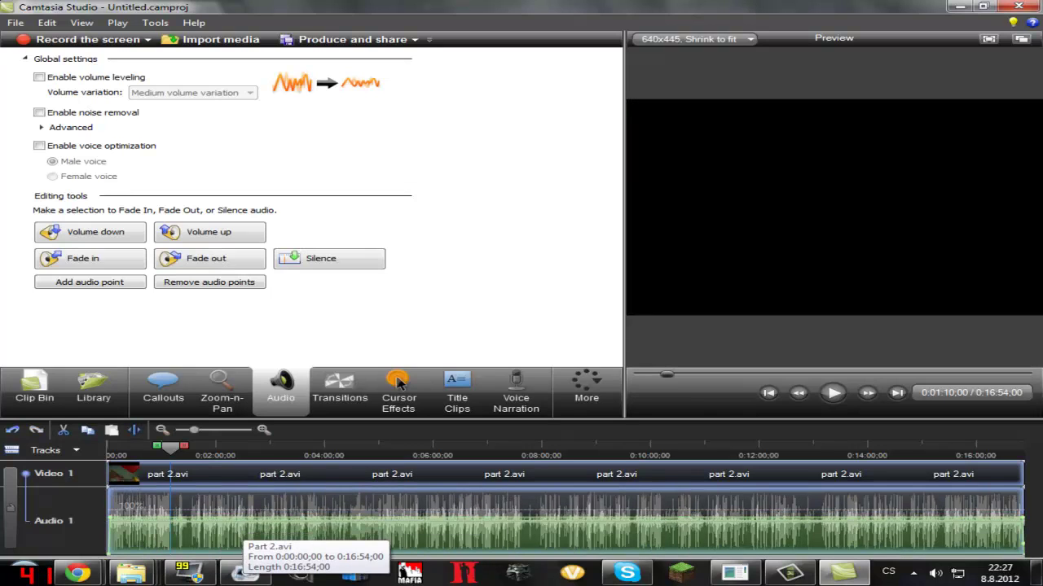
{"action": "left_click_drag", "start_coordinate": [248, 518], "coordinate": [273, 0]}
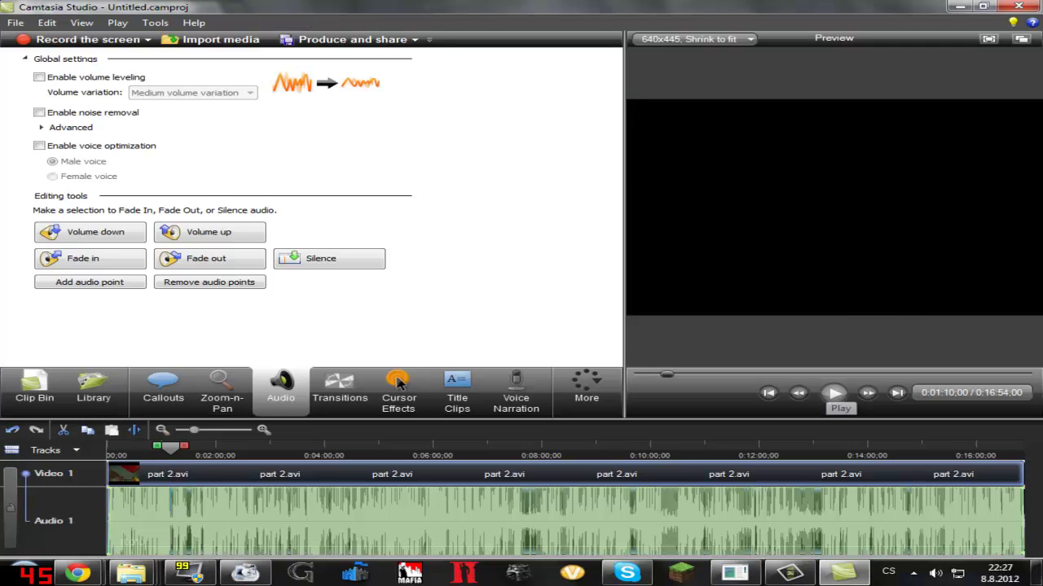
{"action": "left_click", "coordinate": [833, 393]}
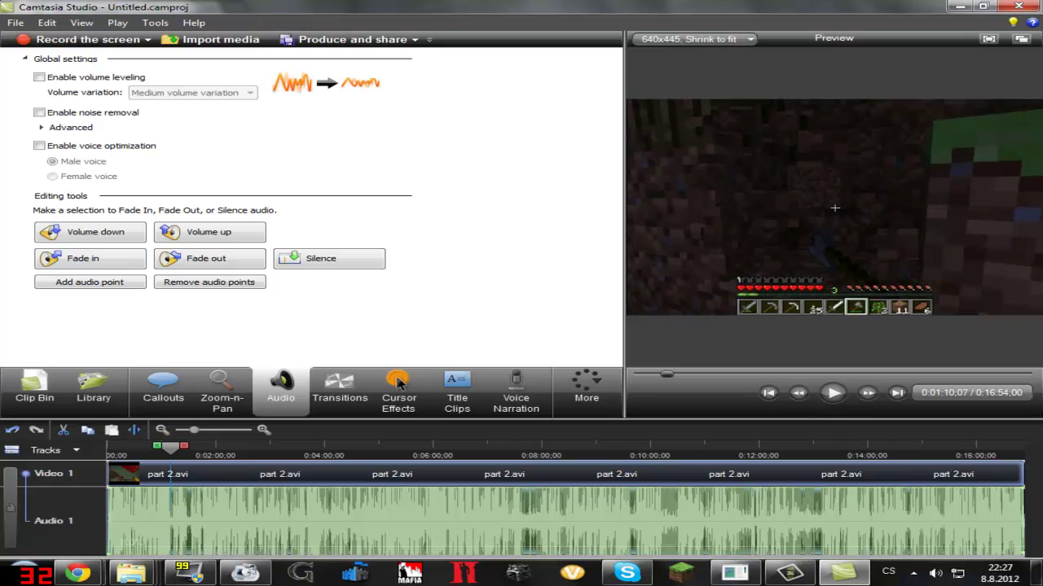
{"action": "left_click_drag", "start_coordinate": [257, 488], "coordinate": [257, 560]}
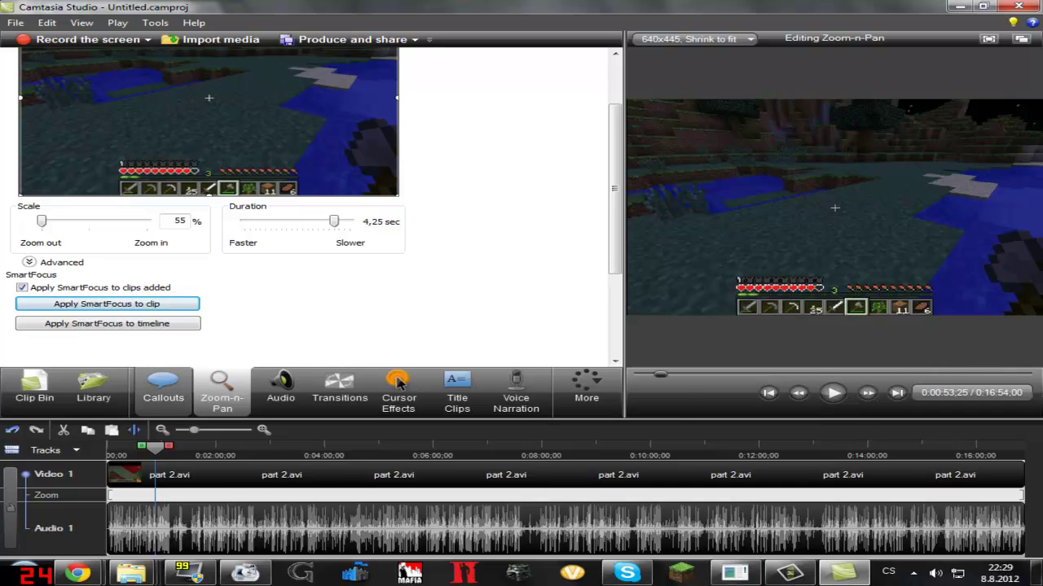
Add a Sketch Motion rectangle callout at 0:00:53;25 and move it to about X 214, Y 116
{"action": "left_click", "coordinate": [163, 389]}
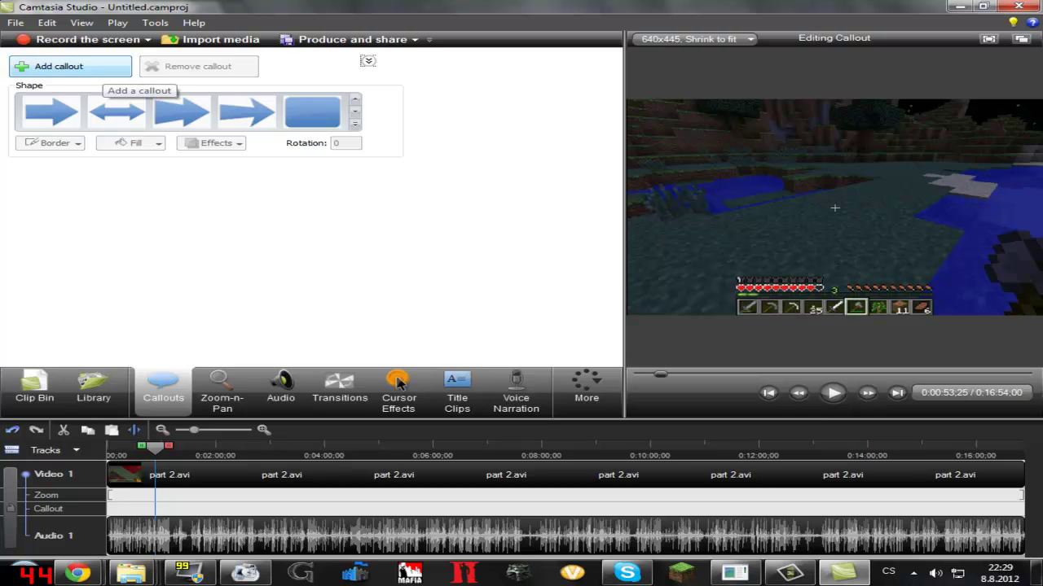
{"action": "left_click", "coordinate": [355, 125]}
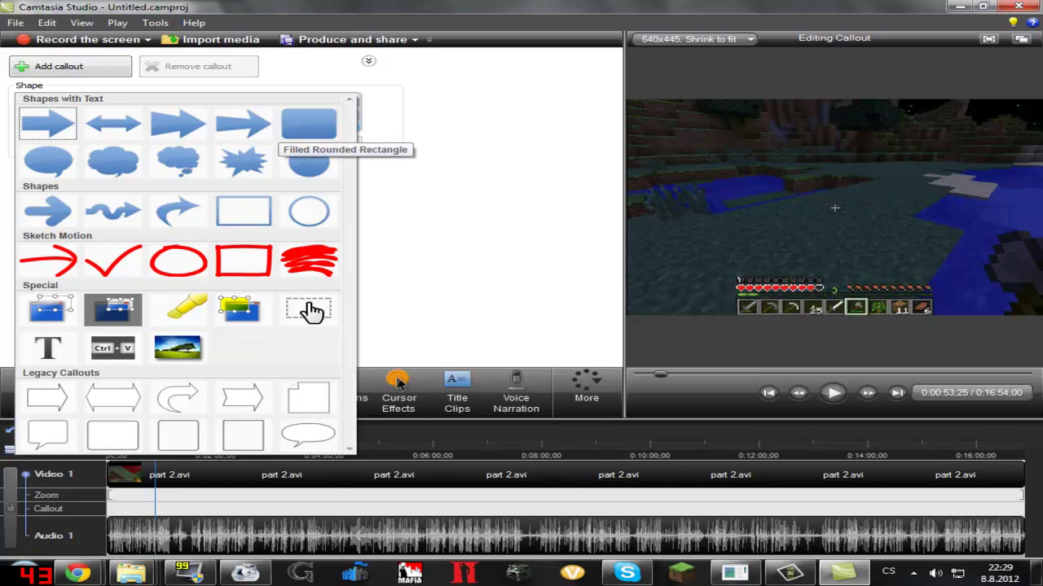
{"action": "left_click", "coordinate": [243, 261]}
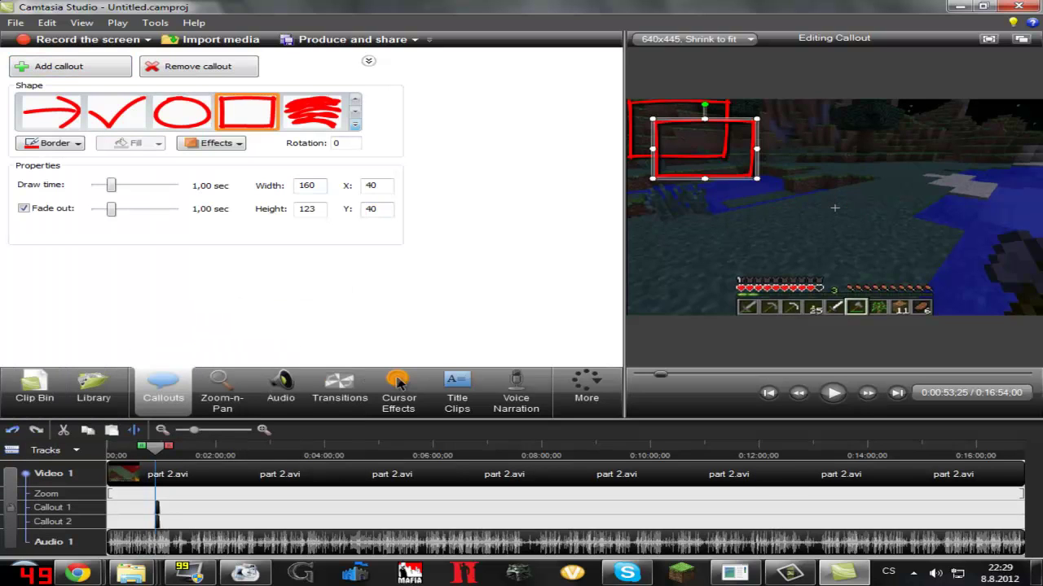
{"action": "left_click_drag", "start_coordinate": [705, 149], "coordinate": [817, 186]}
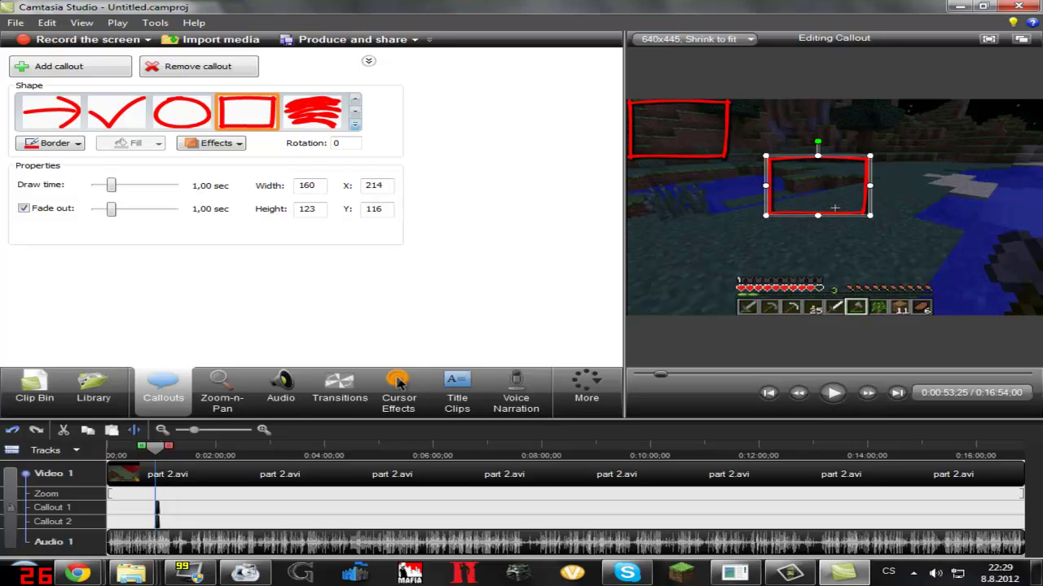
Undo the rectangle callout's moves and remove the added callouts by undoing until the callout track is empty
{"action": "key", "text": "ctrl+z"}
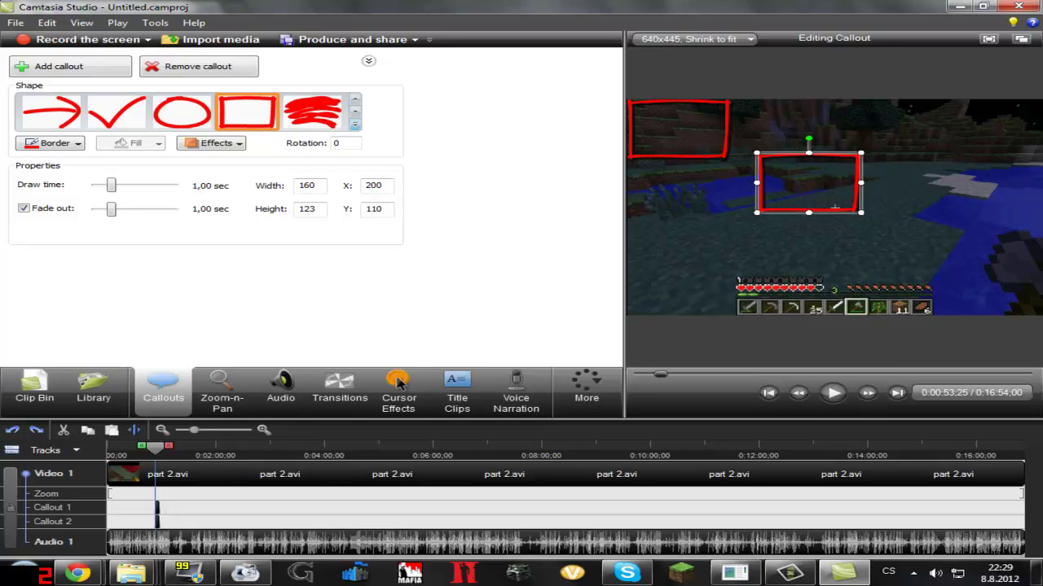
{"action": "left_click_drag", "start_coordinate": [808, 181], "coordinate": [734, 172]}
{"action": "key", "text": "ctrl+z"}
{"action": "key", "text": "ctrl+z"}
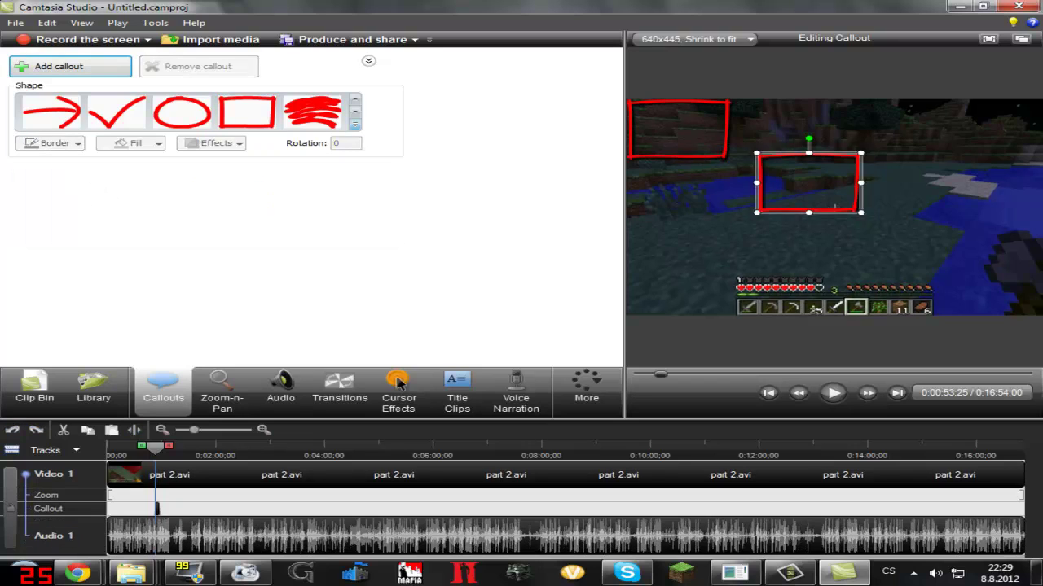
{"action": "key", "text": "ctrl+z"}
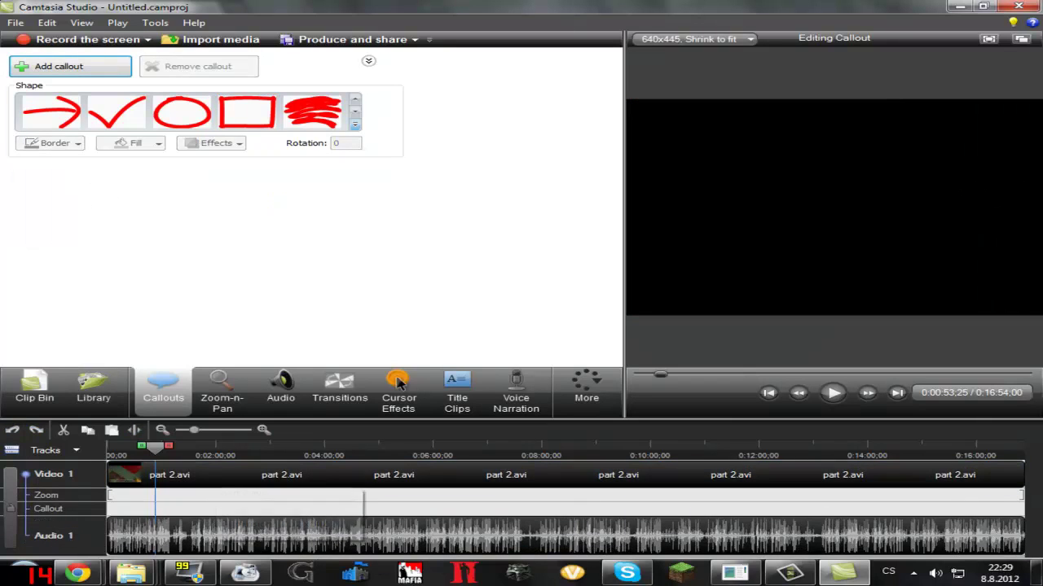
Move the playhead to 0:03:56;00 and add a Sketch Motion rectangle callout there
{"action": "left_click_drag", "start_coordinate": [155, 447], "coordinate": [322, 447]}
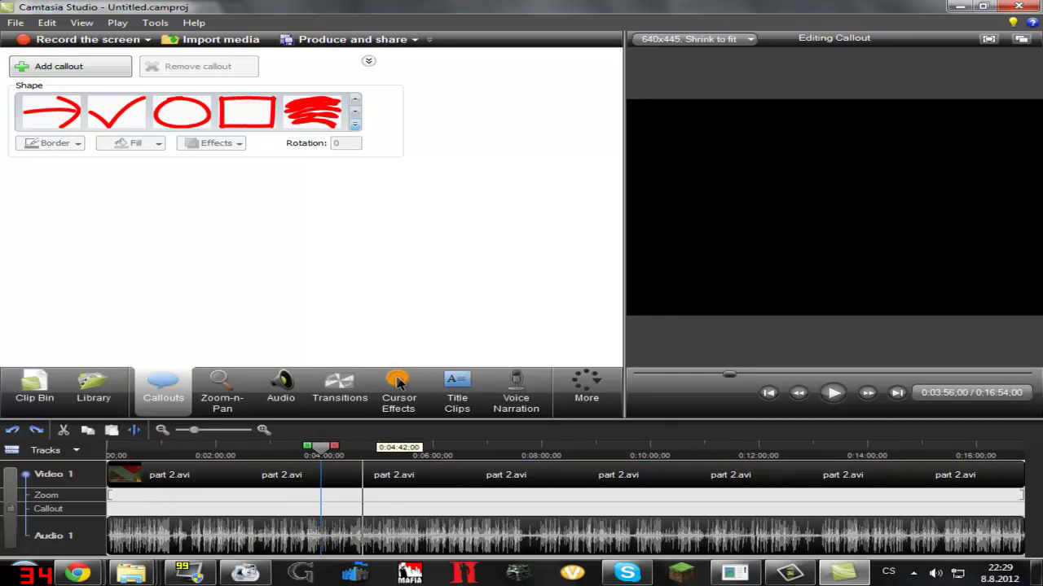
{"action": "left_click", "coordinate": [290, 476]}
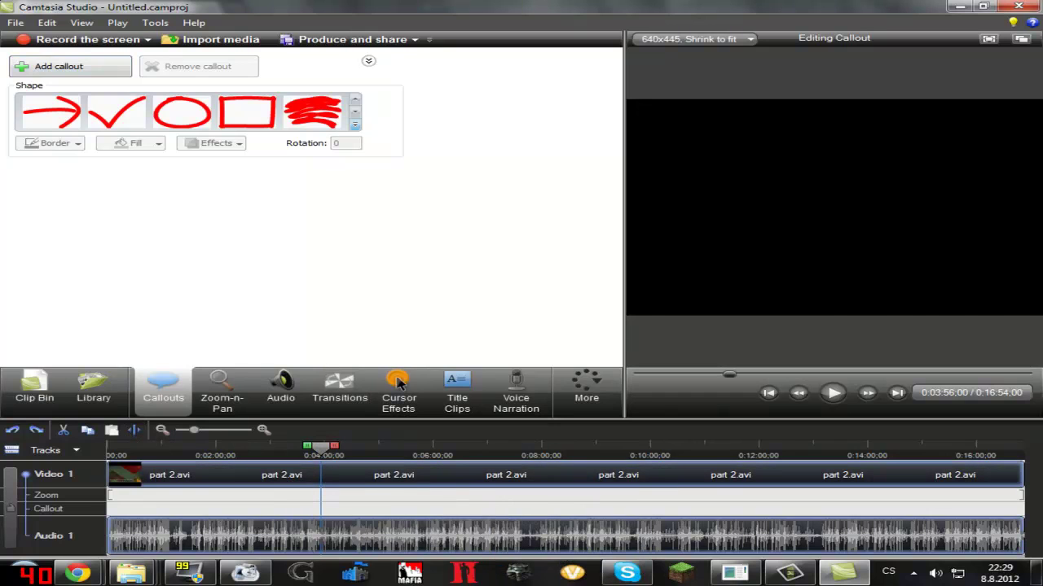
{"action": "left_click", "coordinate": [70, 67]}
{"action": "left_click", "coordinate": [354, 124]}
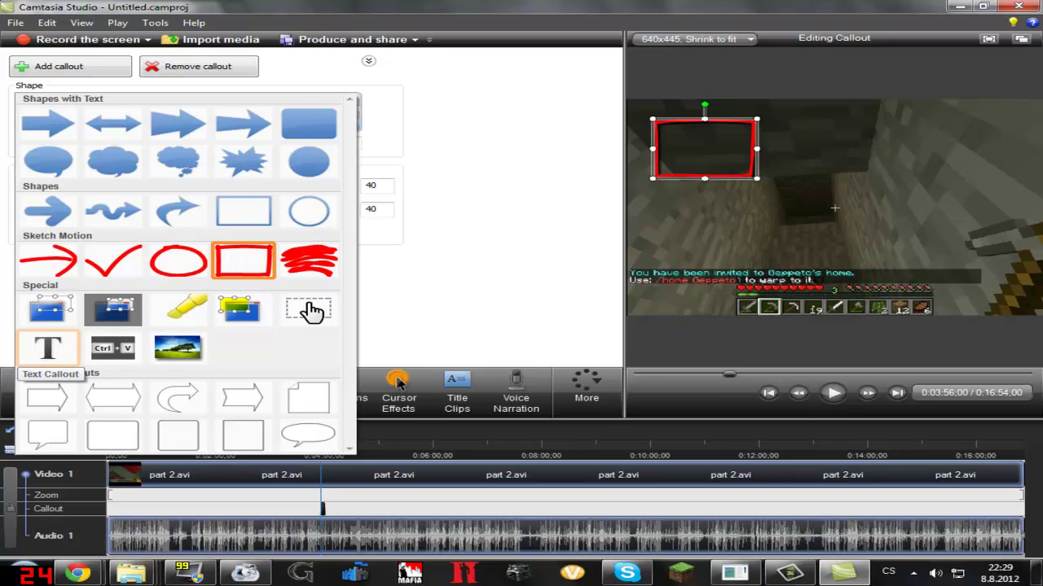
{"action": "key", "text": "Escape"}
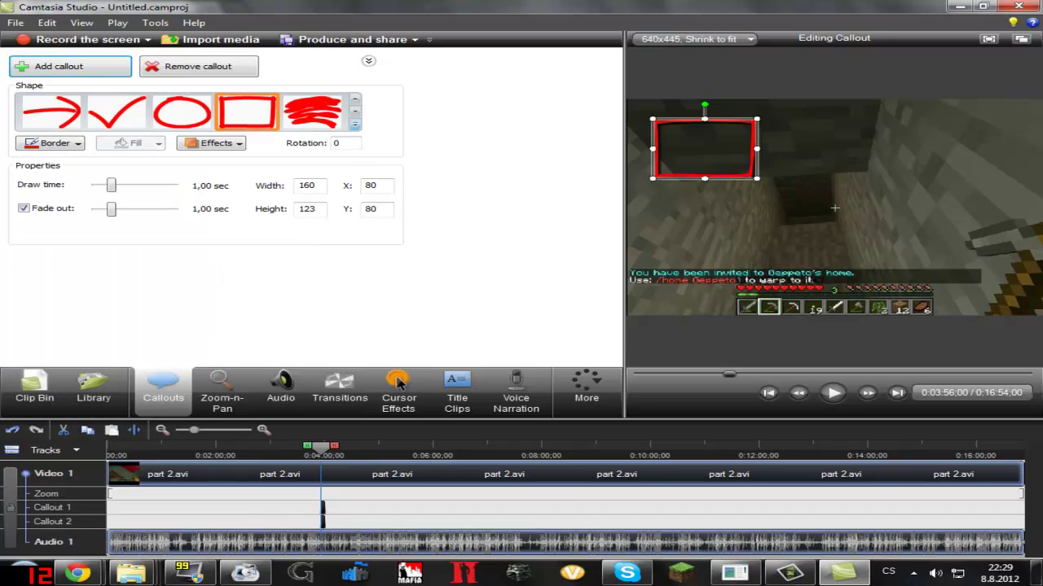
Add a second callout at the playhead with the yellow highlighter shape and the text "Tutorial"
{"action": "left_click", "coordinate": [59, 65]}
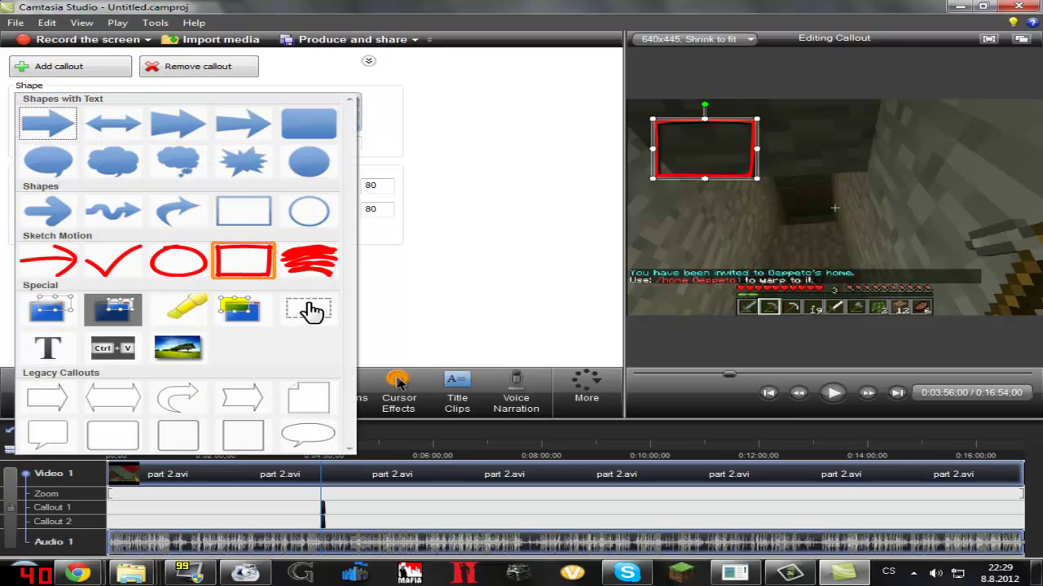
{"action": "left_click", "coordinate": [179, 309]}
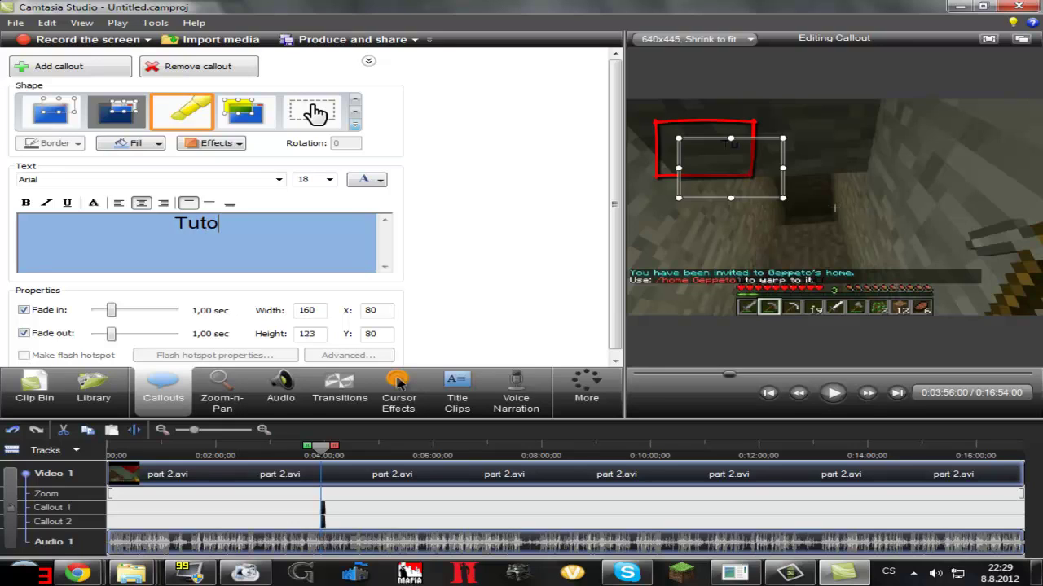
{"action": "type", "text": "riail"}
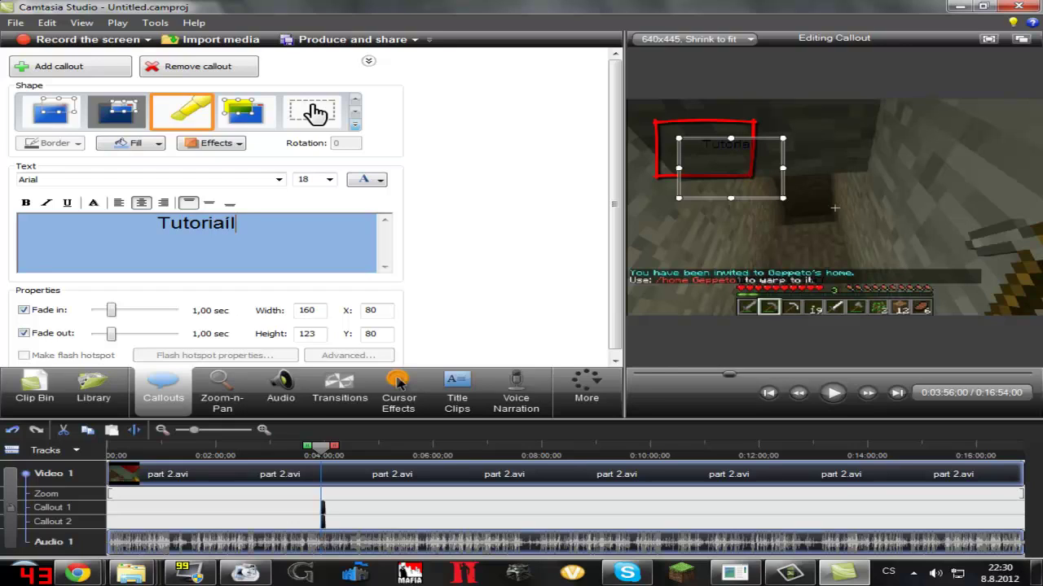
{"action": "key", "text": "BackSpace"}
{"action": "key", "text": "BackSpace"}
{"action": "type", "text": "l"}
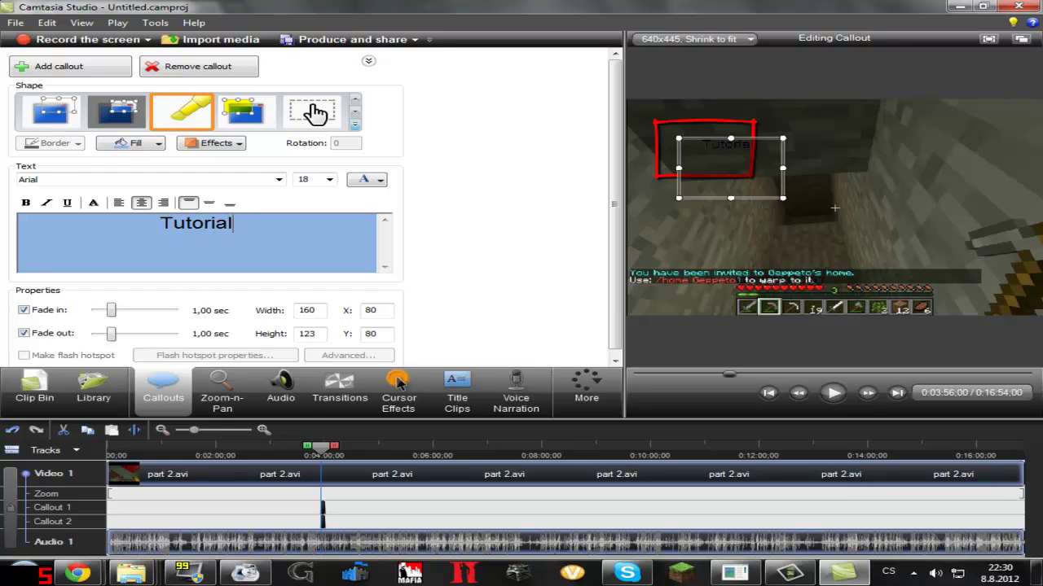
Colour the "Tutorial" callout text blue and move the callout to about X 211, Y 165
{"action": "left_click", "coordinate": [380, 180]}
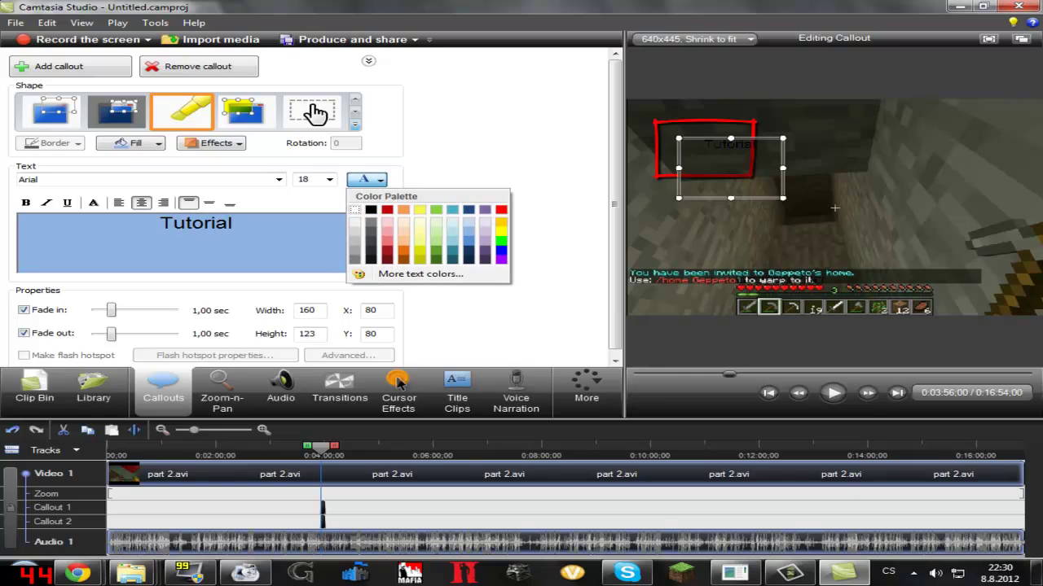
{"action": "key", "text": "ctrl+a"}
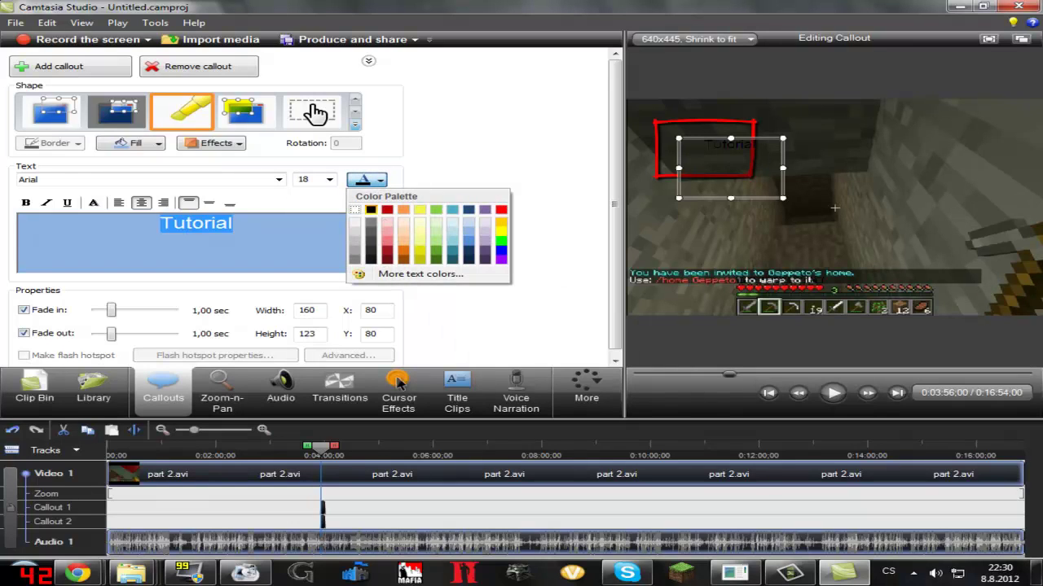
{"action": "left_click", "coordinate": [501, 250]}
{"action": "left_click_drag", "start_coordinate": [731, 169], "coordinate": [815, 209]}
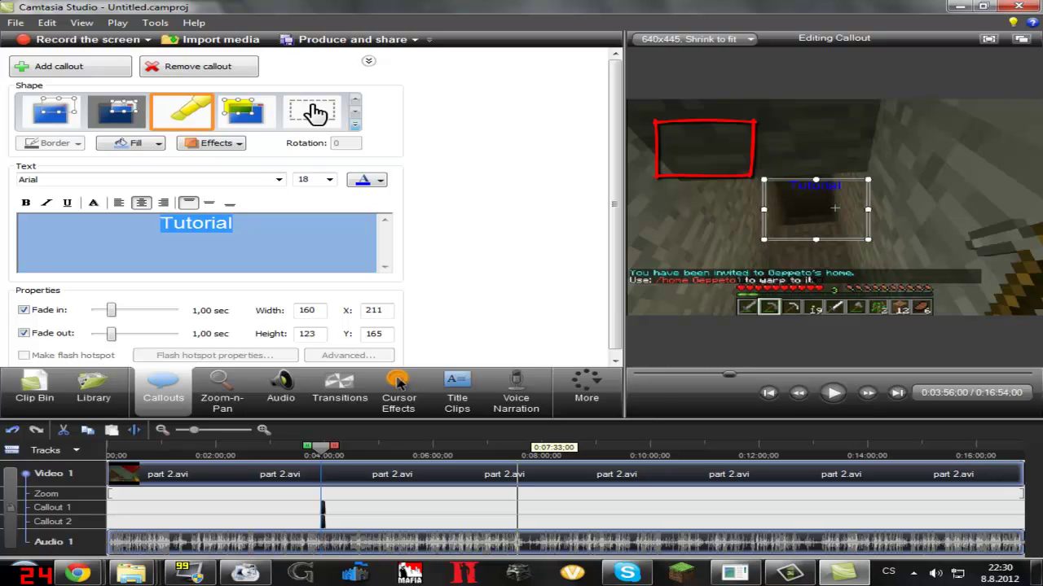
Undo the last move of the "Tutorial" callout
{"action": "key", "text": "ctrl+z"}
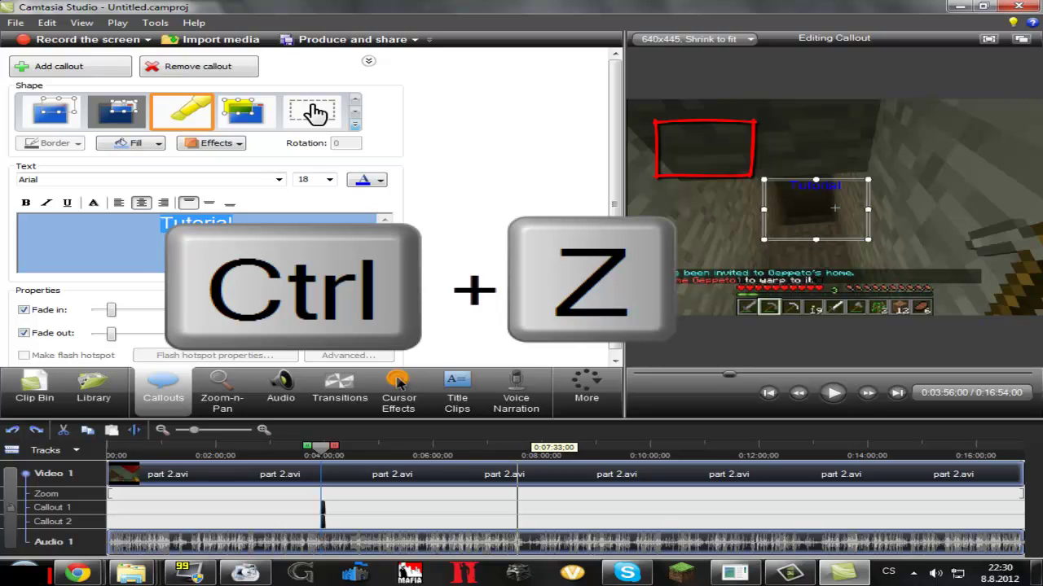
{"action": "key", "text": "ctrl+z"}
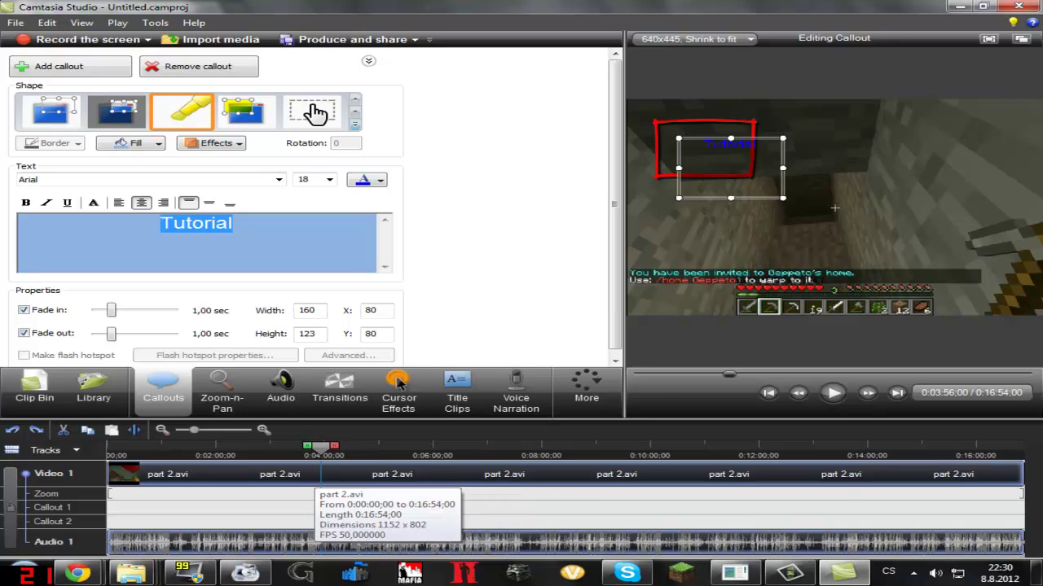
Split the part 2.avi clip at 0:09:52;00 and at 0:08:20;00
{"action": "left_click_drag", "start_coordinate": [322, 447], "coordinate": [644, 447]}
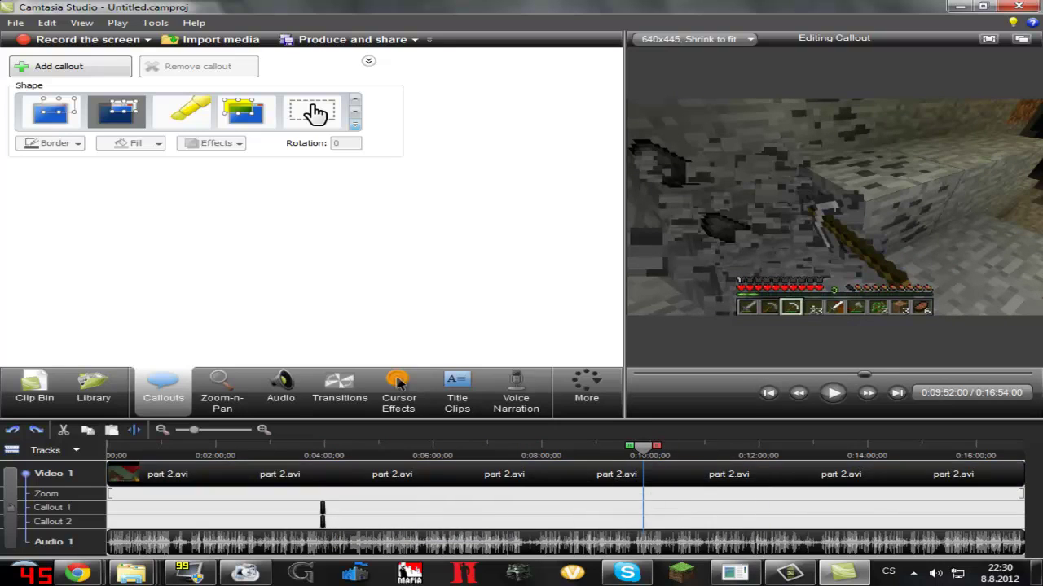
{"action": "right_click", "coordinate": [643, 449]}
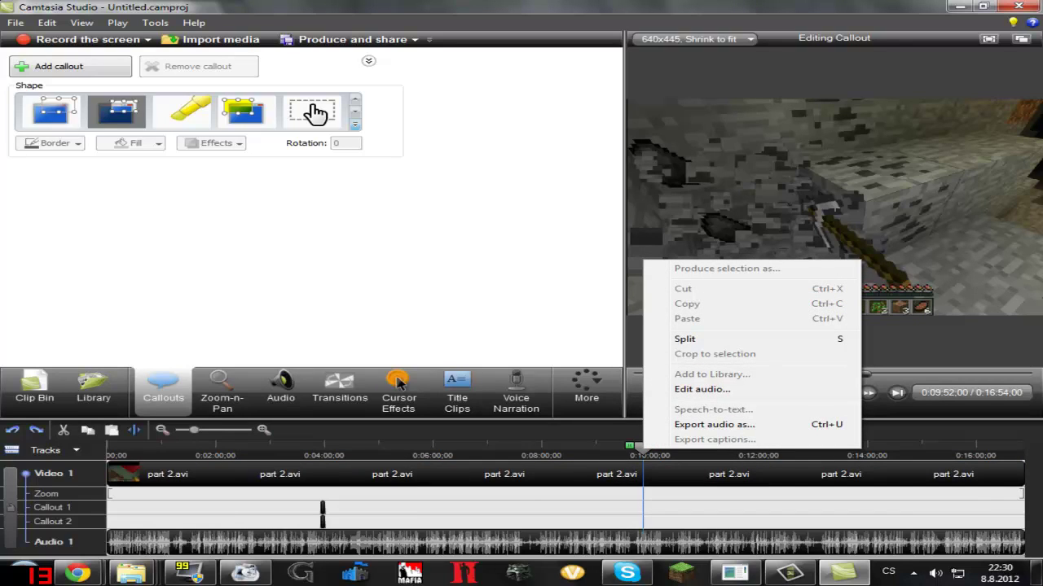
{"action": "left_click", "coordinate": [684, 339]}
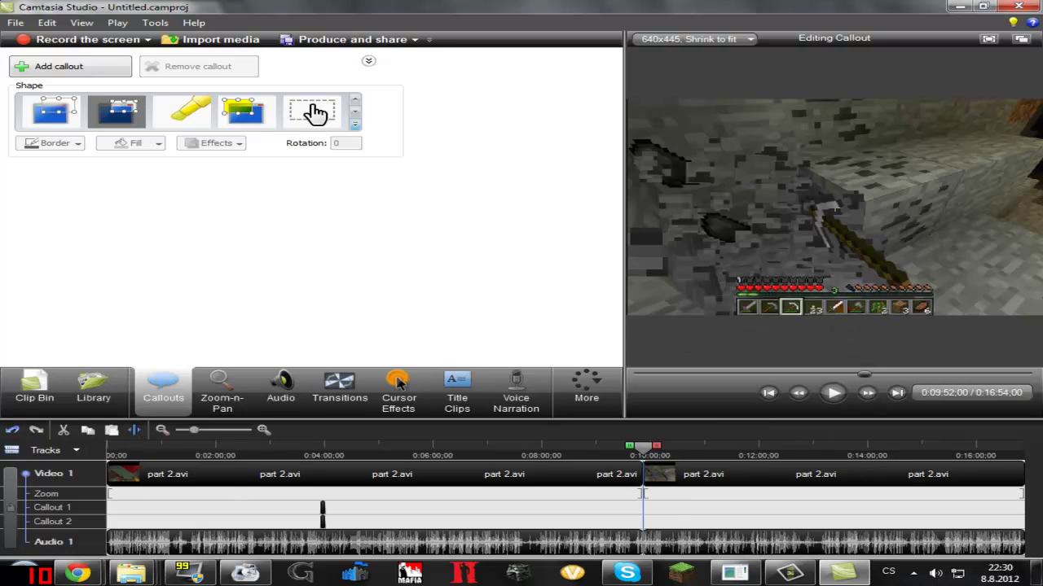
{"action": "left_click_drag", "start_coordinate": [643, 449], "coordinate": [521, 447]}
{"action": "left_click", "coordinate": [134, 430]}
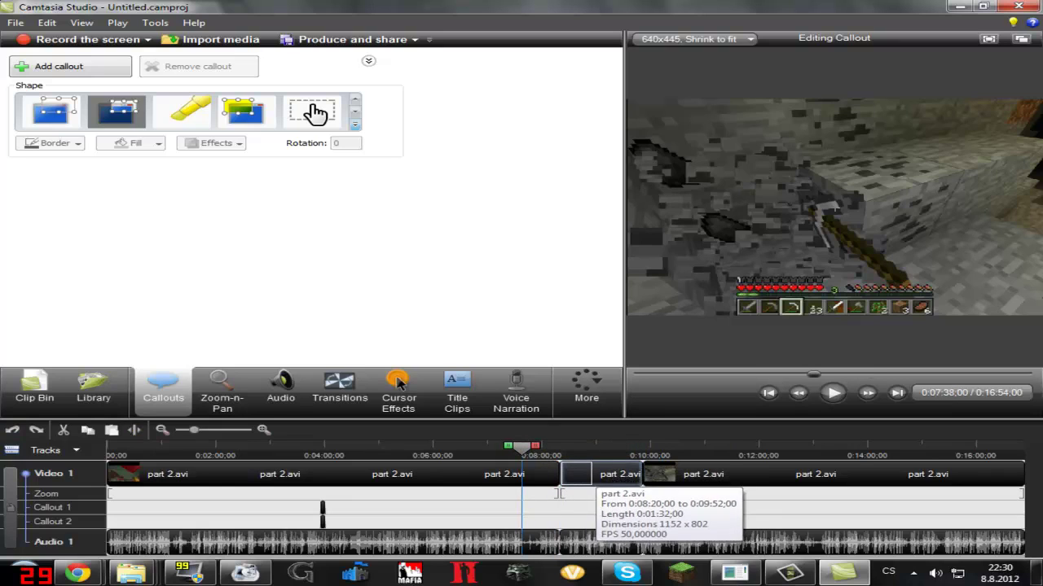
Split the first clip at 0:07:38;00 and delete the piece running from there to 0:08:20;00
{"action": "left_click", "coordinate": [559, 494]}
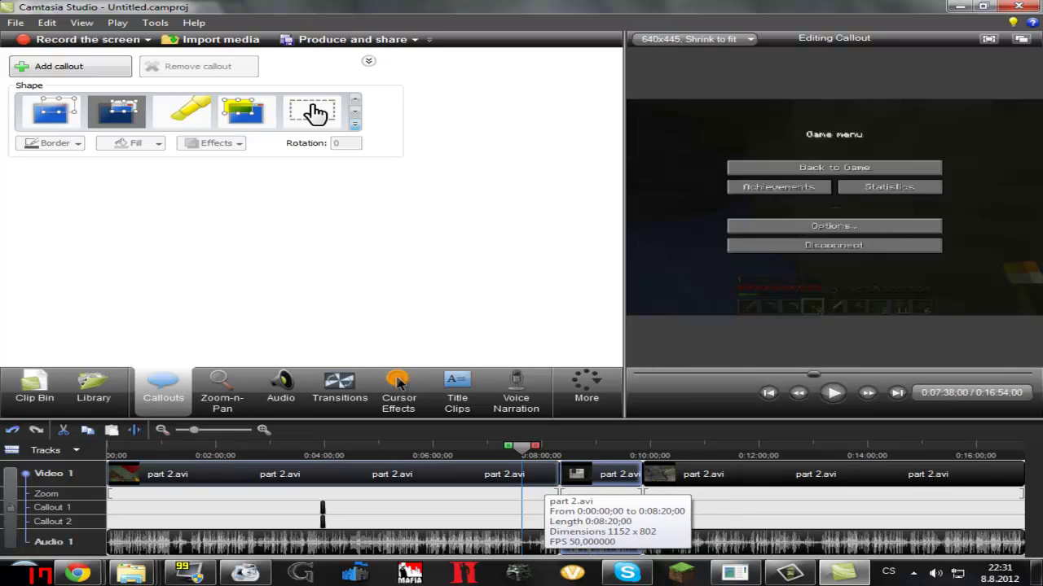
{"action": "key", "text": "s"}
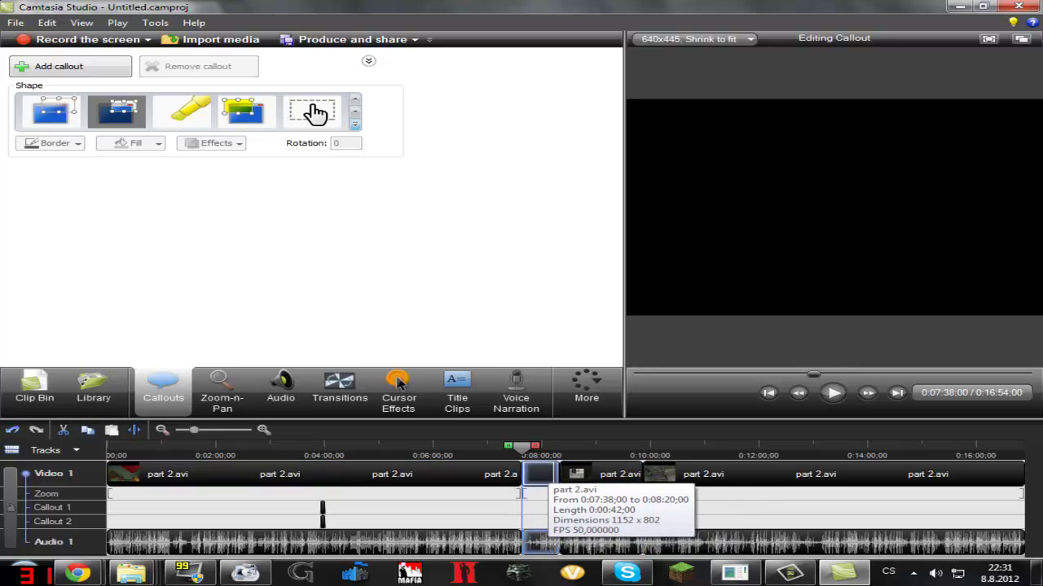
{"action": "key", "text": "Delete"}
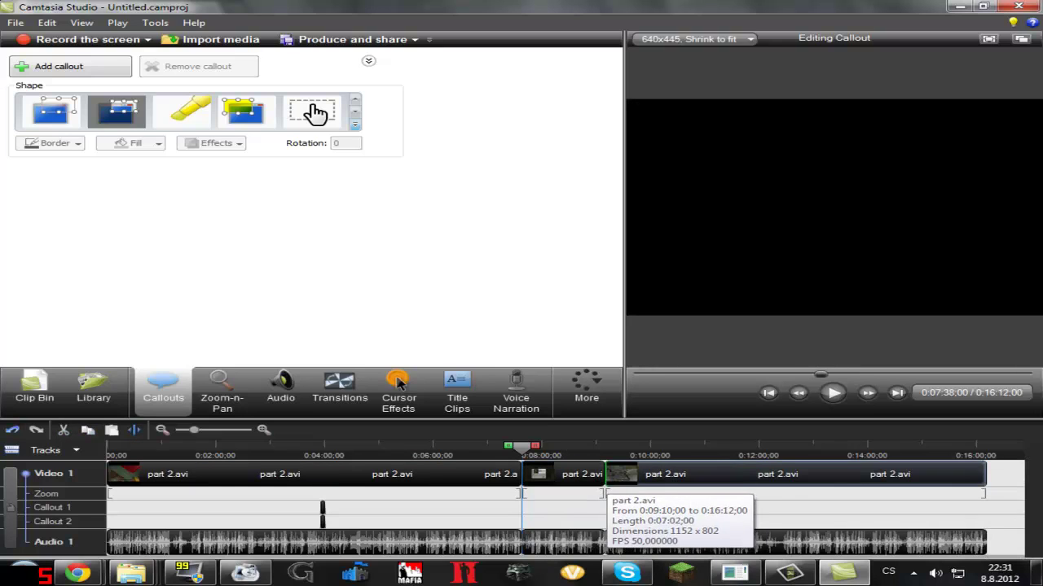
Delete the remaining part 2.avi clips until the timeline is empty
{"action": "left_click", "coordinate": [580, 476]}
{"action": "key", "text": "Delete"}
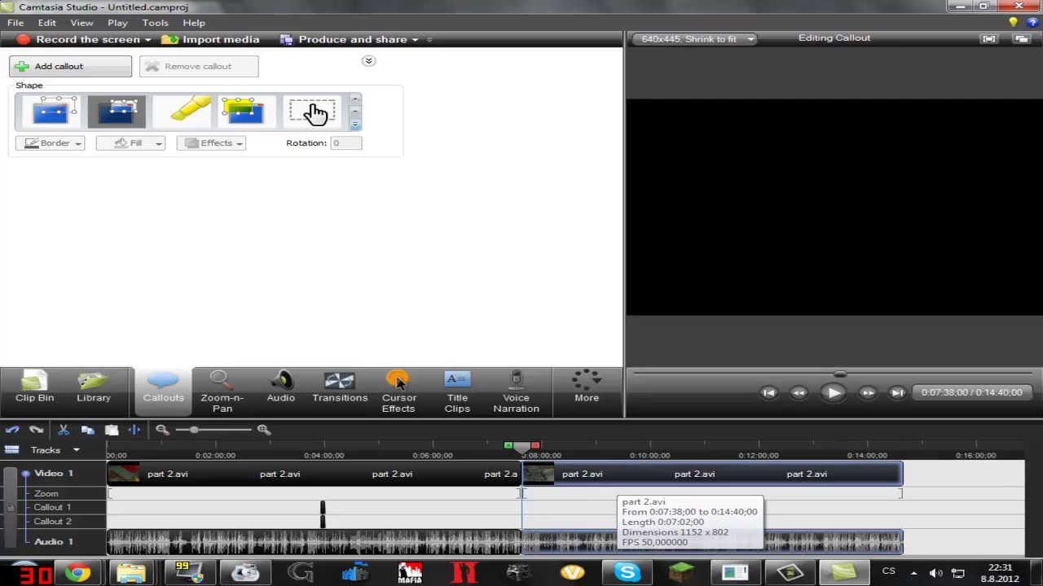
{"action": "left_click", "coordinate": [321, 537]}
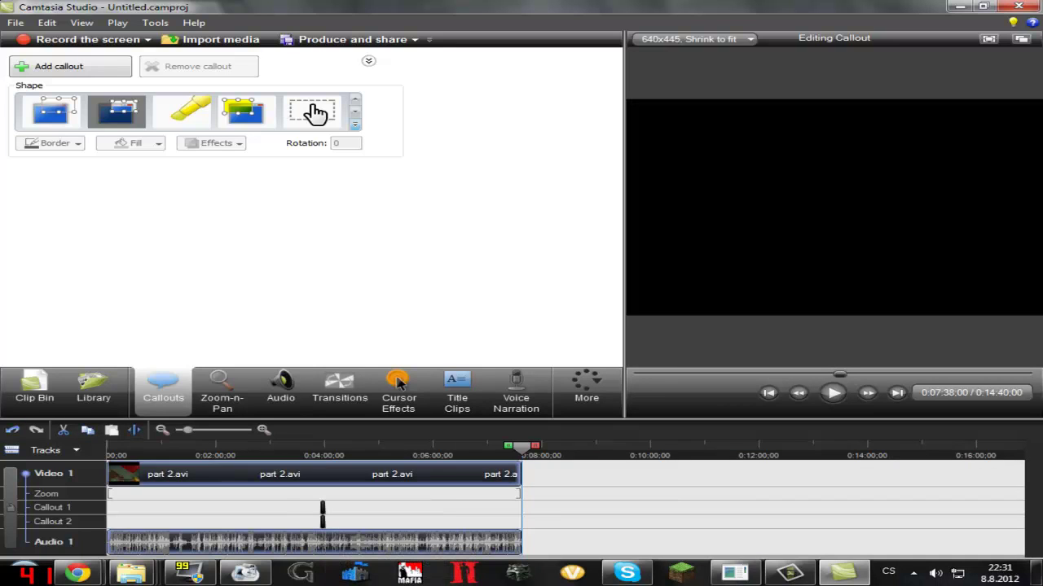
{"action": "key", "text": "Delete"}
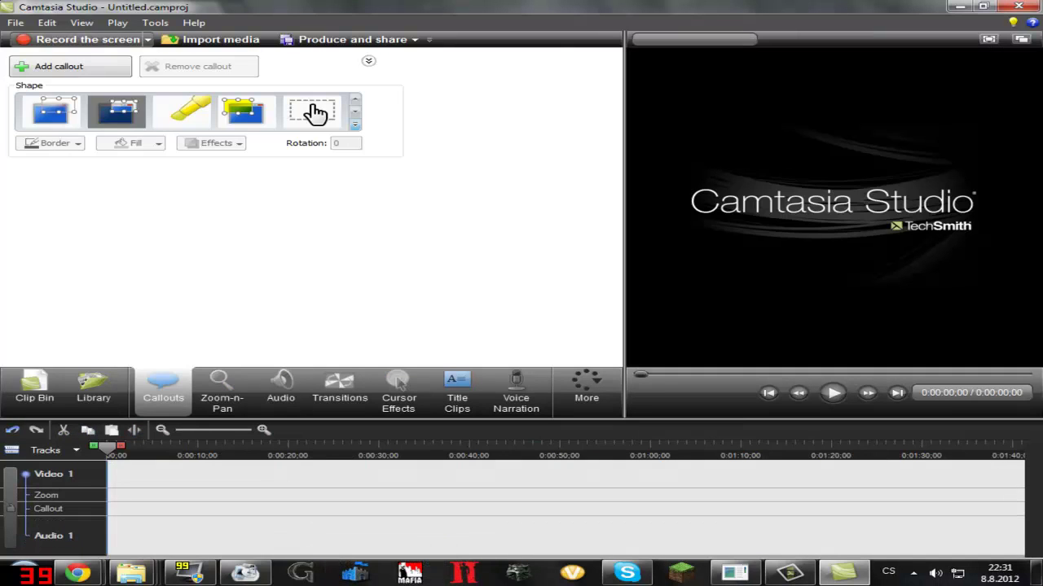
Start a new, empty project
{"action": "key", "text": "alt+e"}
{"action": "key", "text": "Down"}
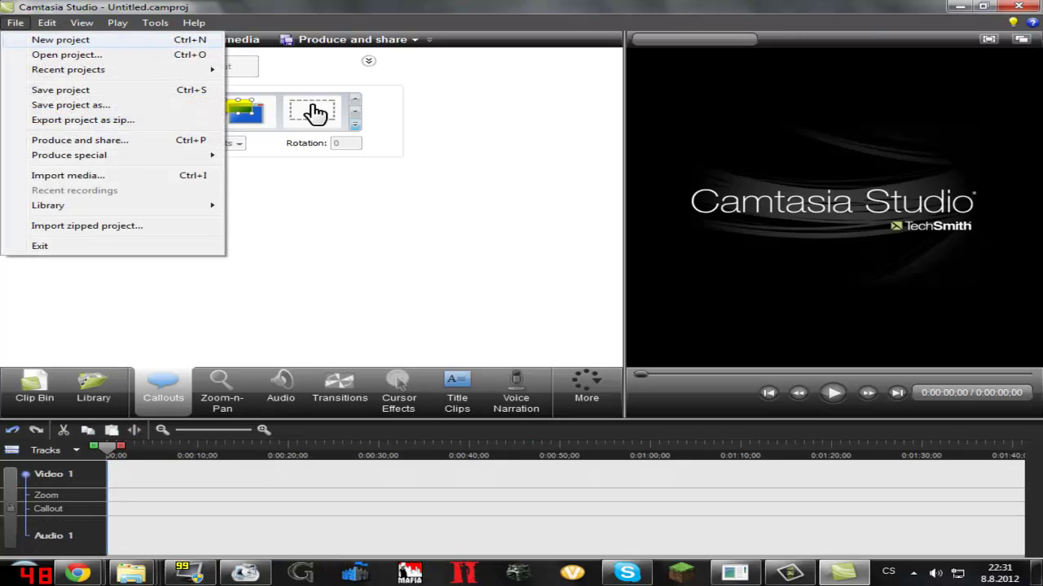
{"action": "key", "text": "x"}
{"action": "key", "text": "n"}
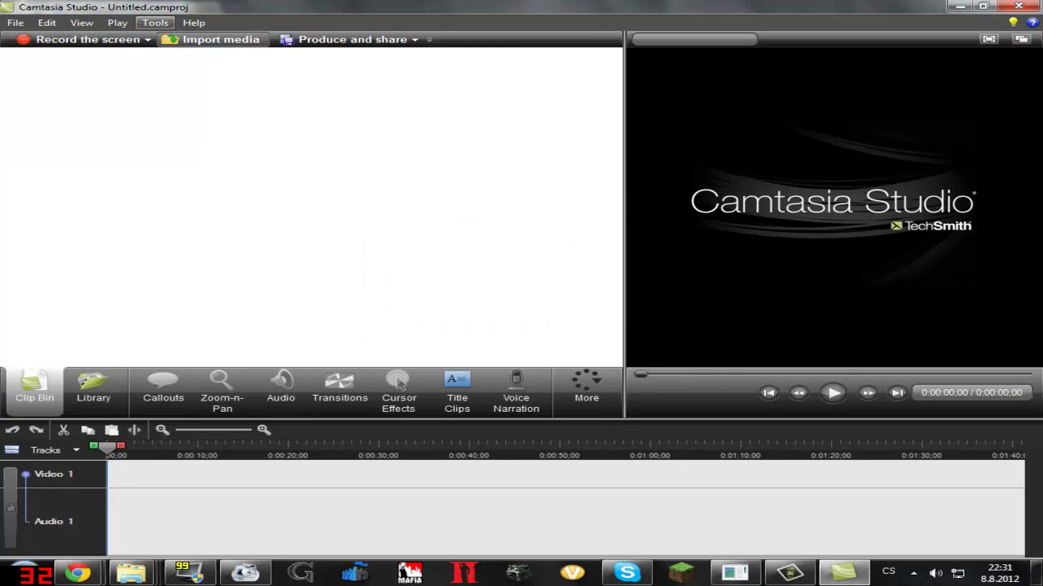
Import Part 2.avi and add it to the timeline with editing dimensions of 640 x 445
{"action": "key", "text": "ctrl+i"}
{"action": "key", "text": "Up"}
{"action": "key", "text": "Up"}
{"action": "key", "text": "Up"}
{"action": "key", "text": "Return"}
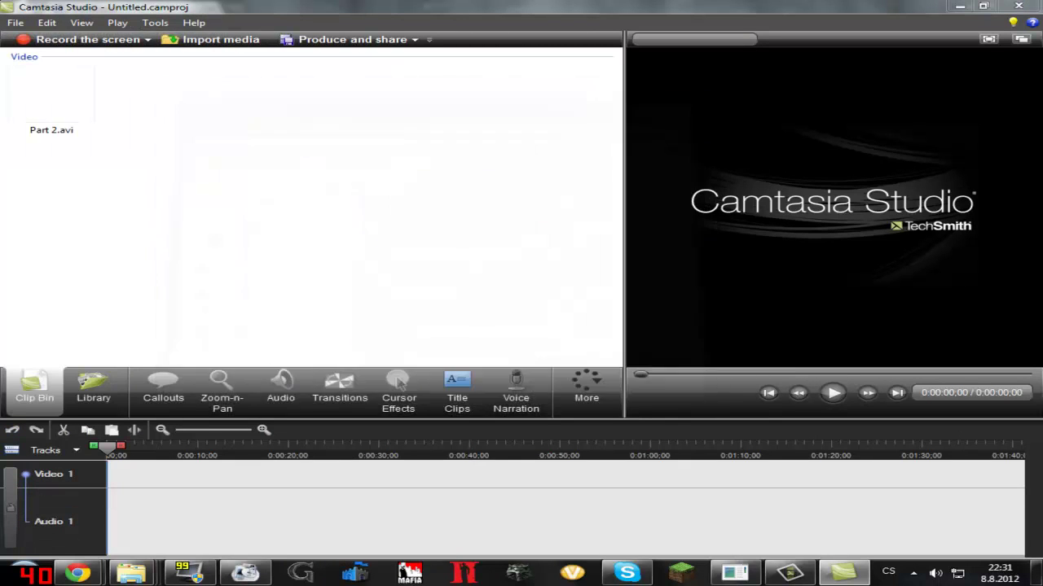
{"action": "key", "text": "ctrl+m"}
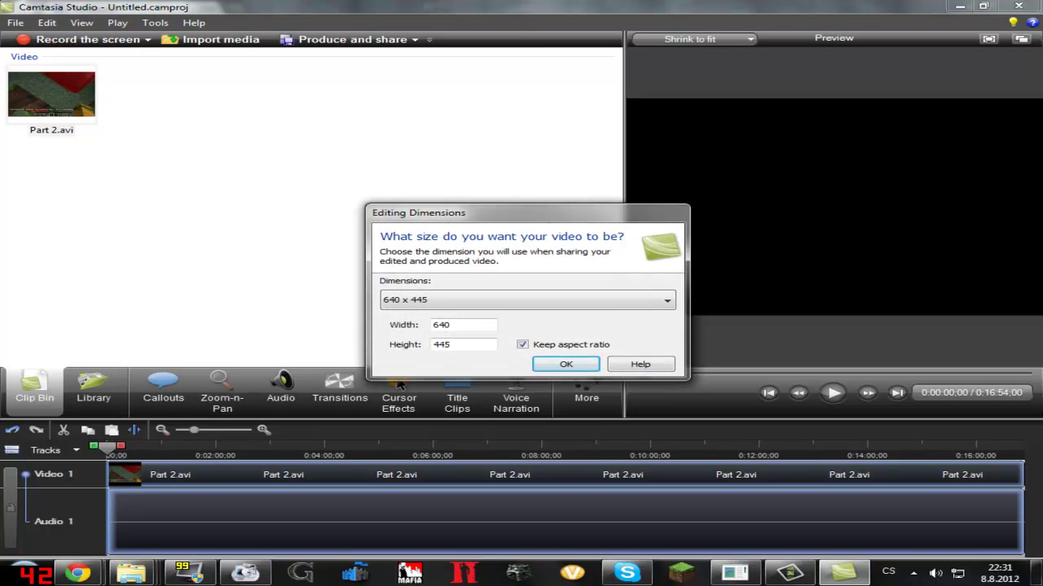
{"action": "key", "text": "Return"}
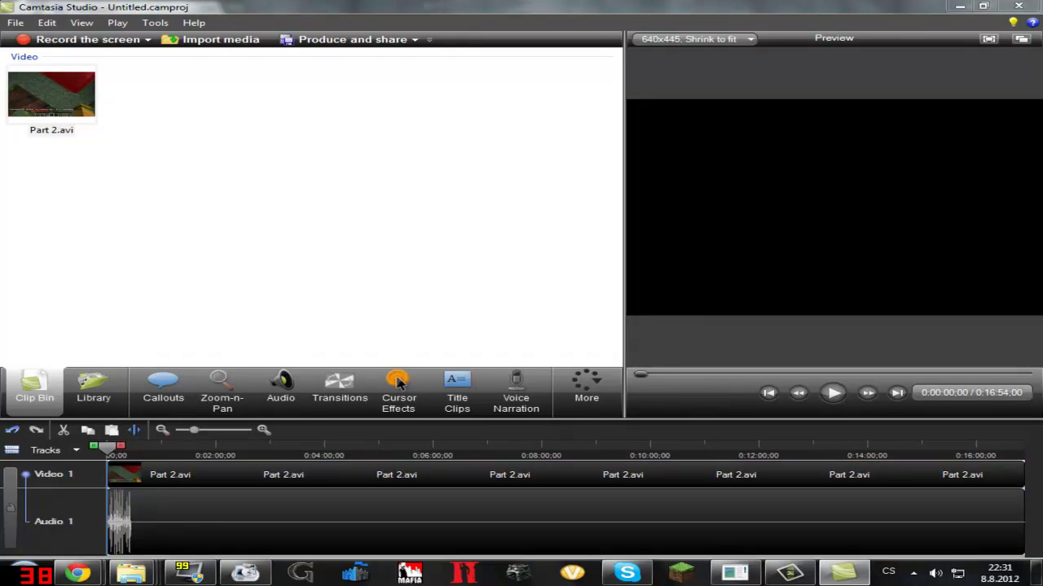
Cut out the section from 0:02:44;00 to 0:05:51;00 by splitting the clip at both times and deleting the middle piece
{"action": "left_click_drag", "start_coordinate": [108, 449], "coordinate": [424, 449]}
{"action": "left_click", "coordinate": [135, 430]}
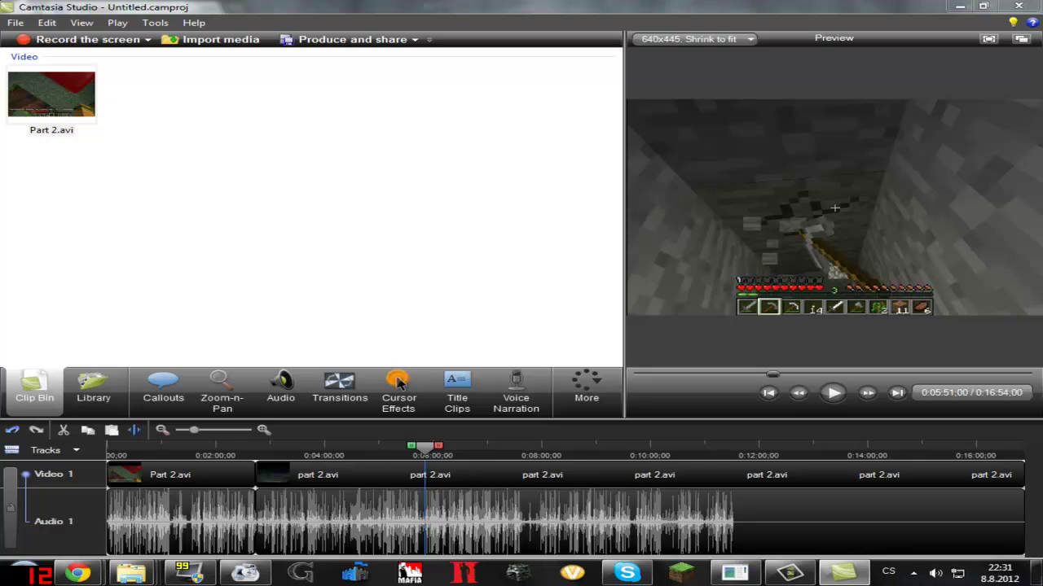
{"action": "left_click", "coordinate": [293, 505]}
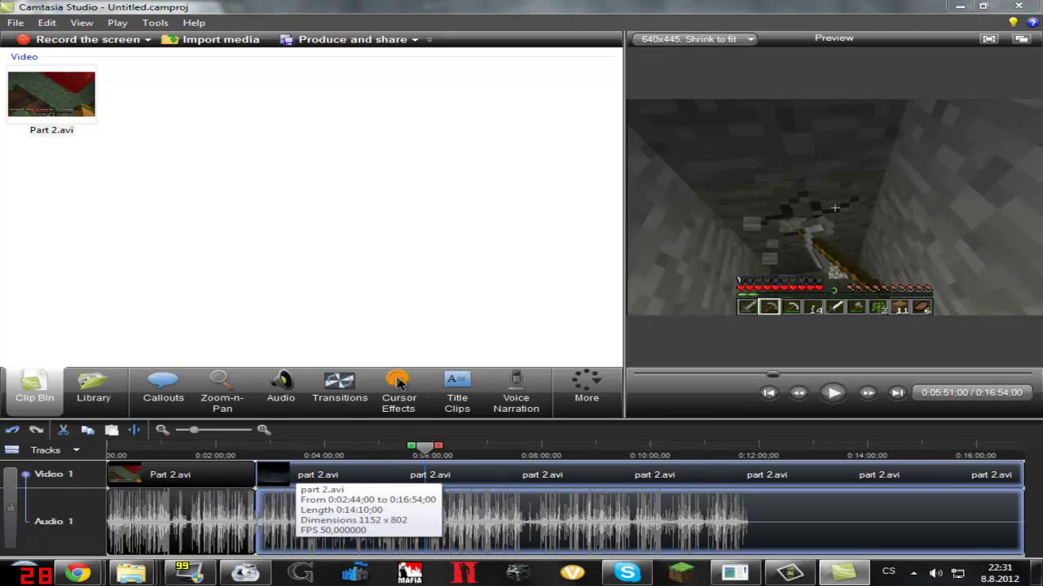
{"action": "key", "text": "s"}
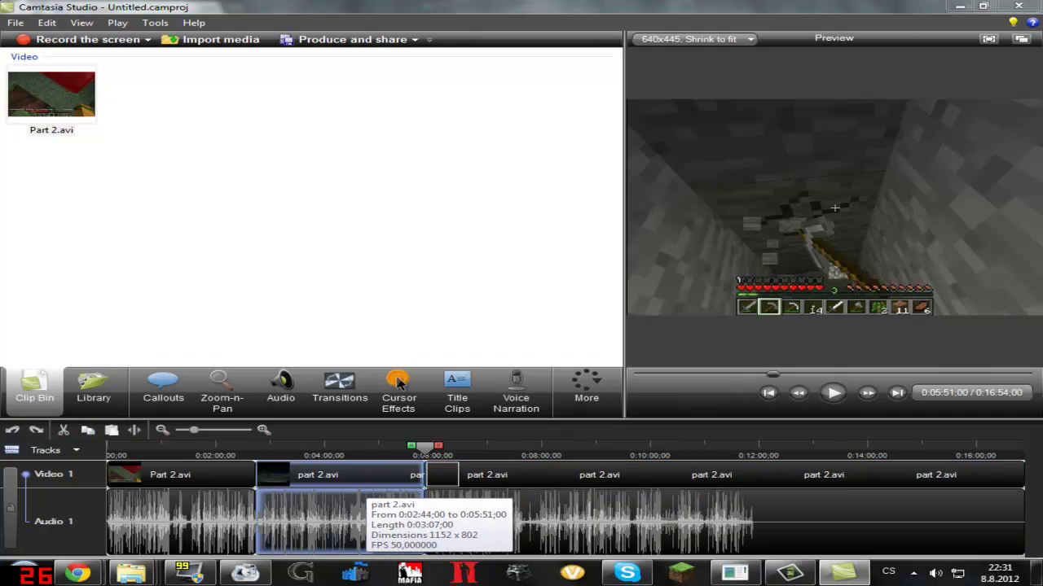
{"action": "key", "text": "Delete"}
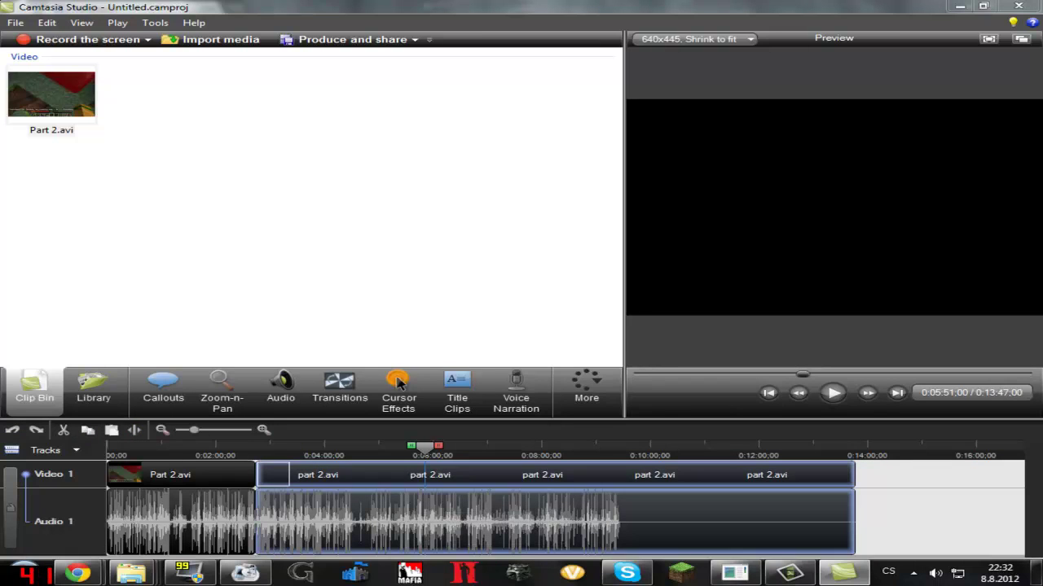
Add another copy of Part 2.avi after the last clip on the timeline
{"action": "left_click", "coordinate": [398, 383]}
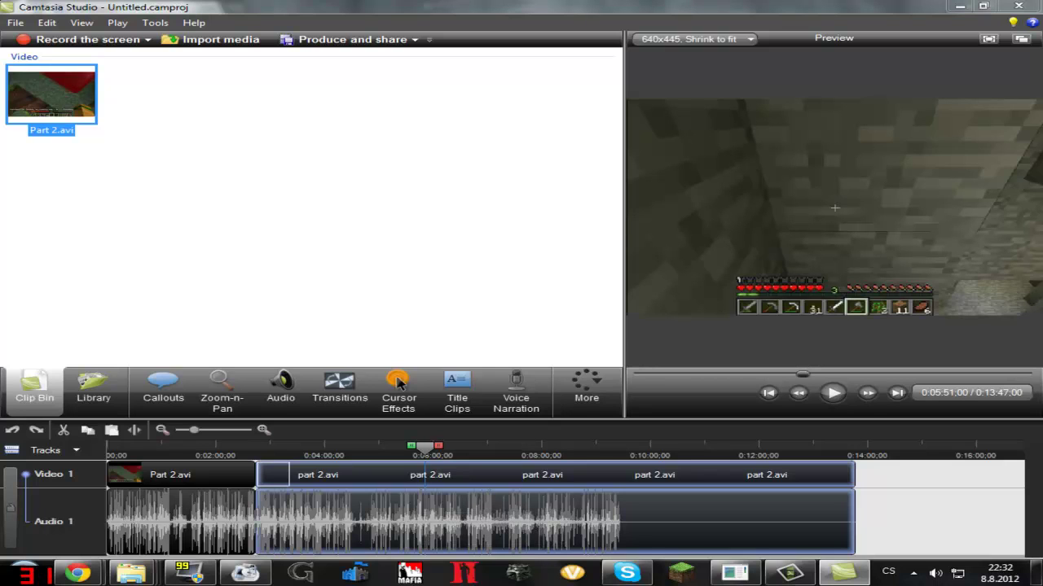
{"action": "left_click_drag", "start_coordinate": [51, 94], "coordinate": [888, 489]}
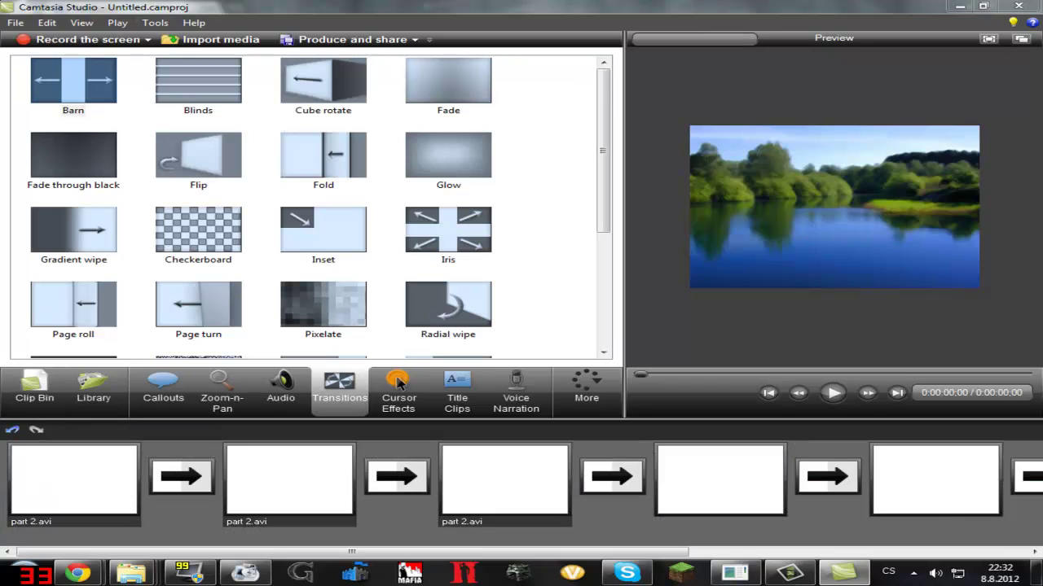
Place a Blinds transition between the first two clips, preview the Pixelate transition and return to the imported media
{"action": "left_click_drag", "start_coordinate": [198, 81], "coordinate": [183, 477]}
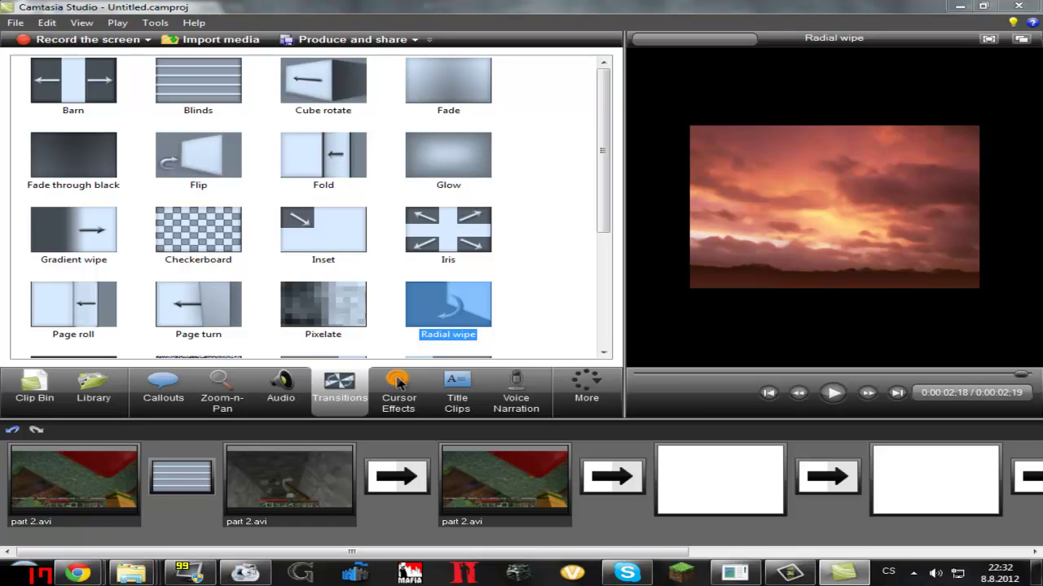
{"action": "scroll", "coordinate": [399, 383], "scroll_direction": "down", "scroll_amount": 3}
{"action": "key", "text": "Left"}
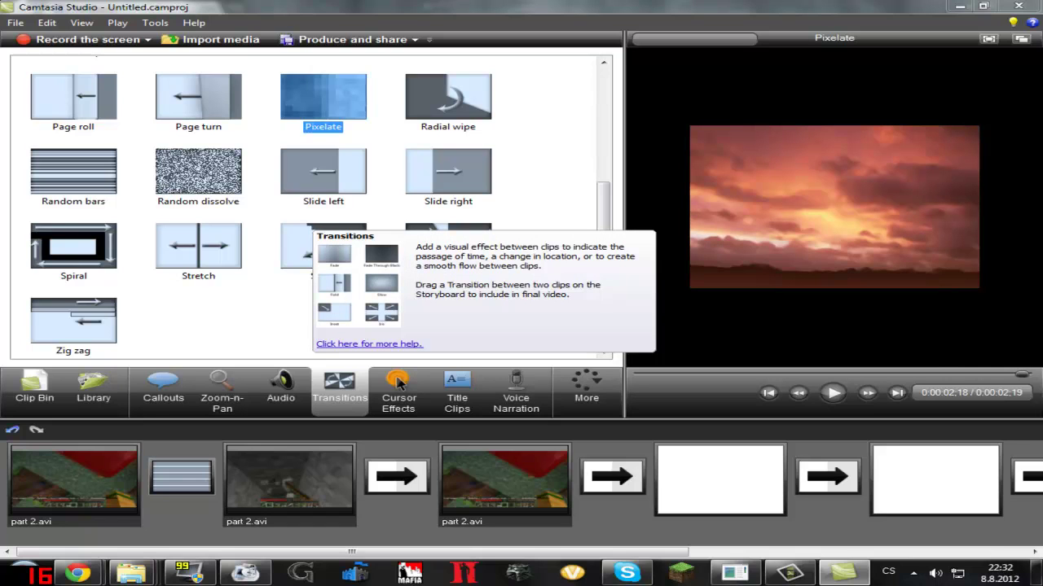
{"action": "left_click_drag", "start_coordinate": [603, 212], "coordinate": [603, 195]}
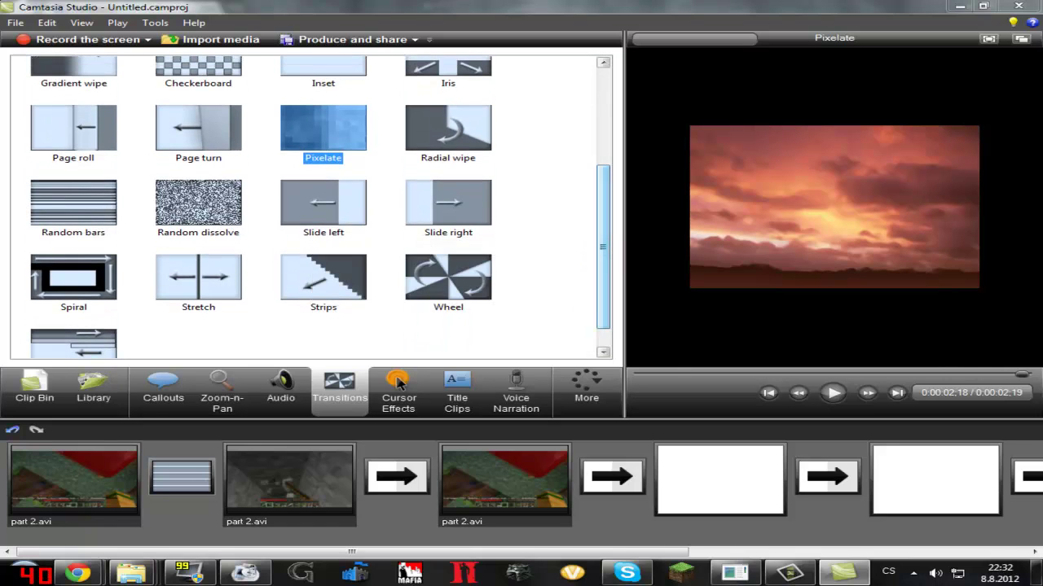
{"action": "left_click", "coordinate": [35, 391]}
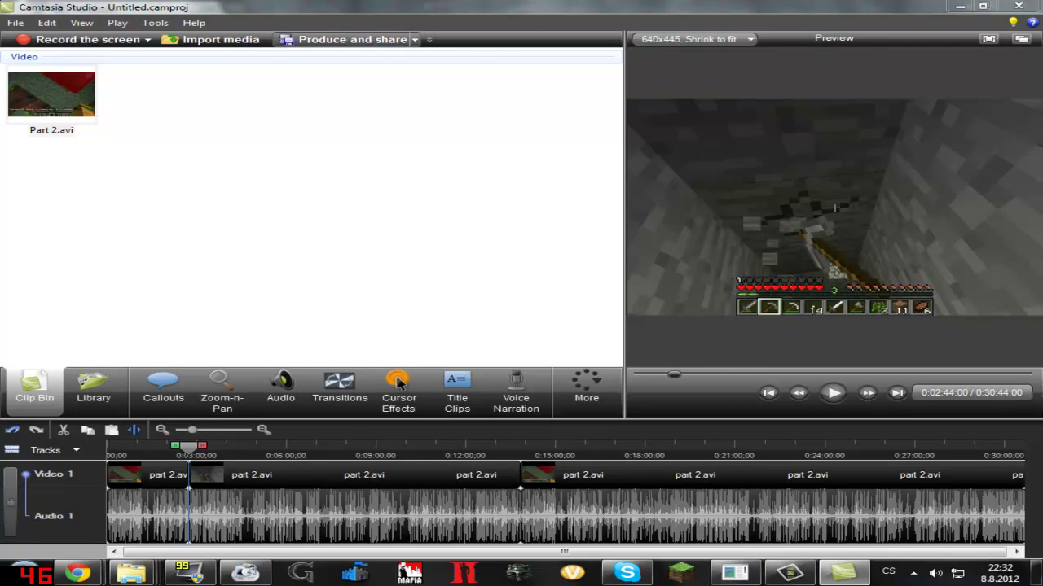
Open the Production Wizard for the project and choose the HD preset
{"action": "left_click", "coordinate": [414, 39]}
{"action": "left_click", "coordinate": [353, 56]}
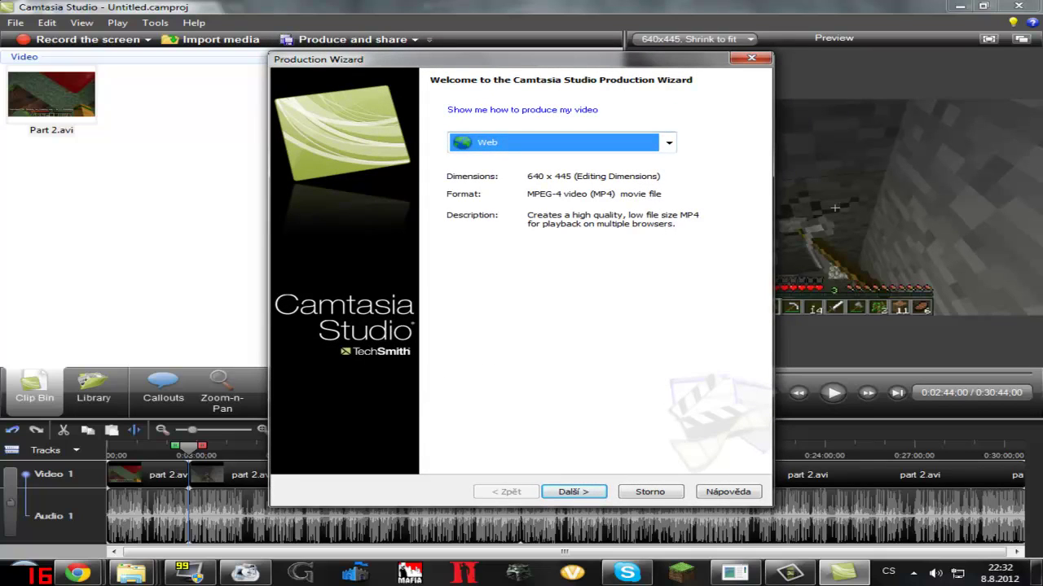
{"action": "left_click", "coordinate": [669, 142]}
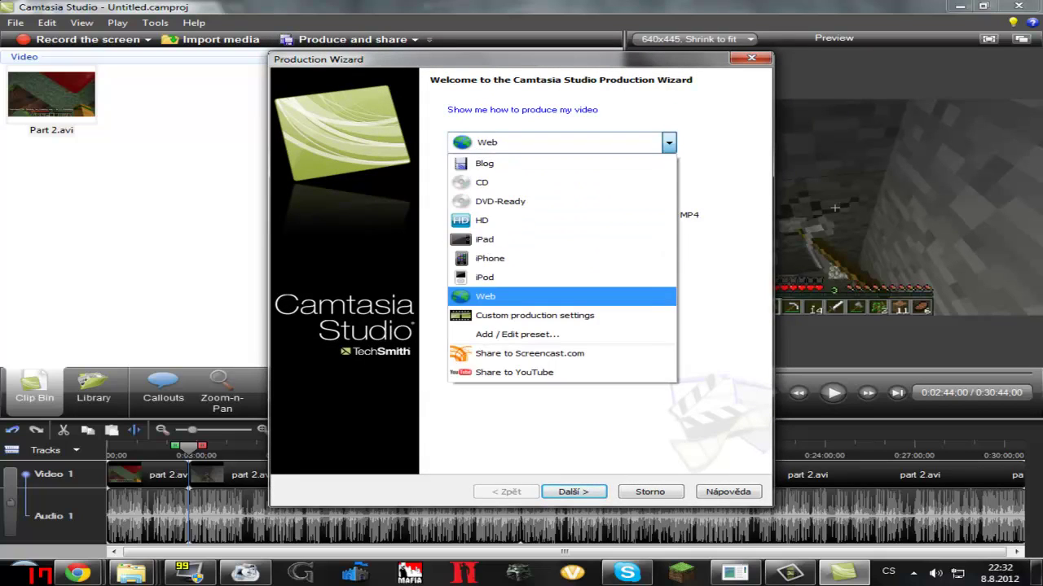
{"action": "left_click", "coordinate": [554, 221]}
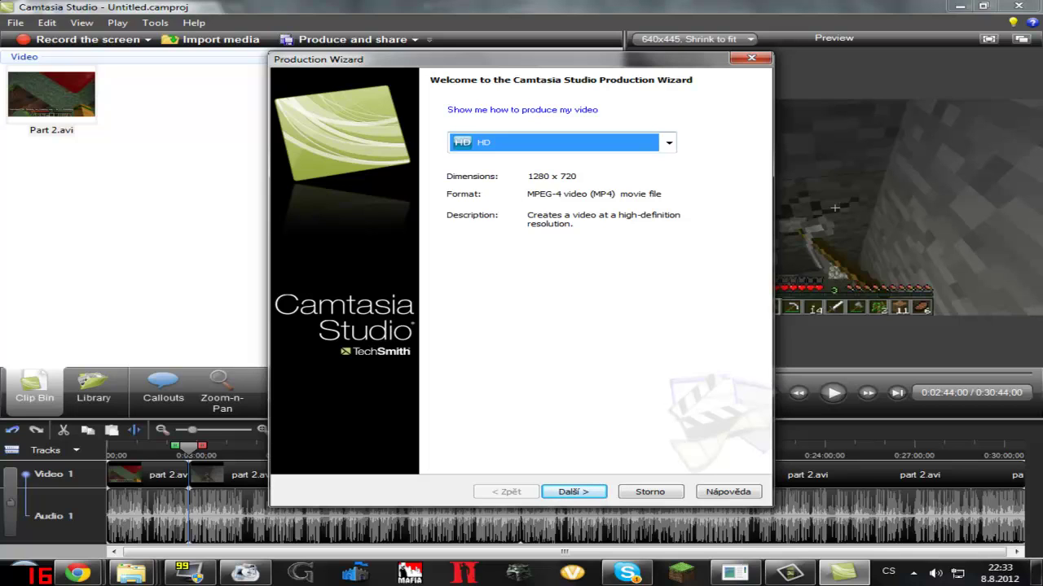
Start a new production preset named "Youtube HD" with the MP4/FLV/SWF - Flash outputs format
{"action": "left_click", "coordinate": [669, 142]}
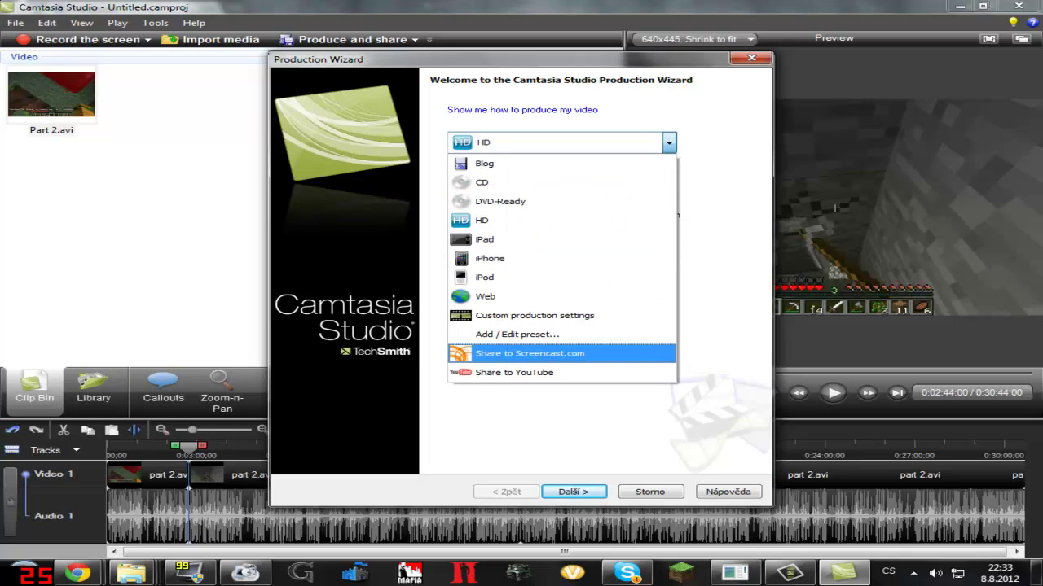
{"action": "left_click", "coordinate": [517, 334]}
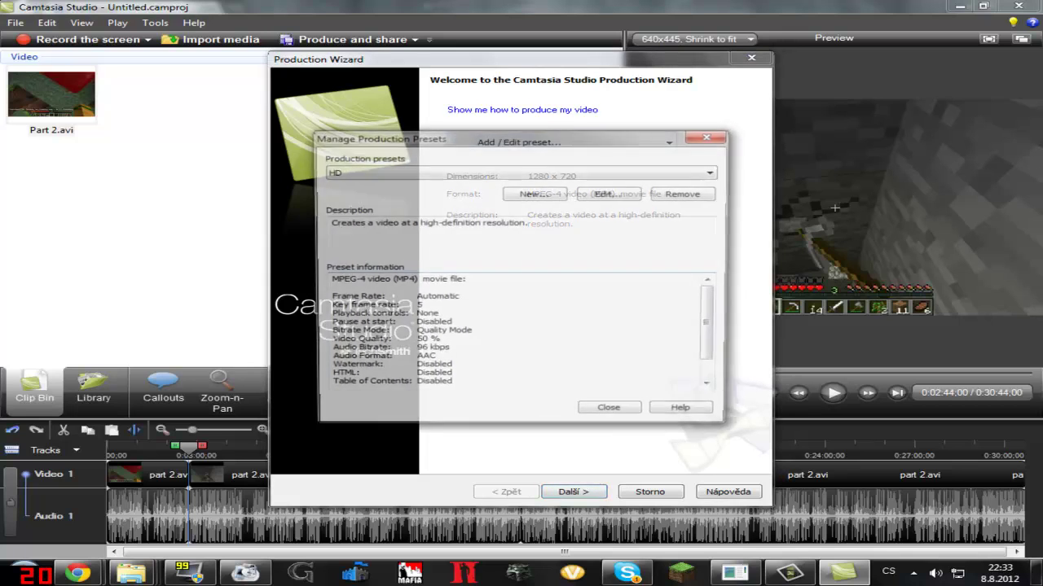
{"action": "key", "text": "Return"}
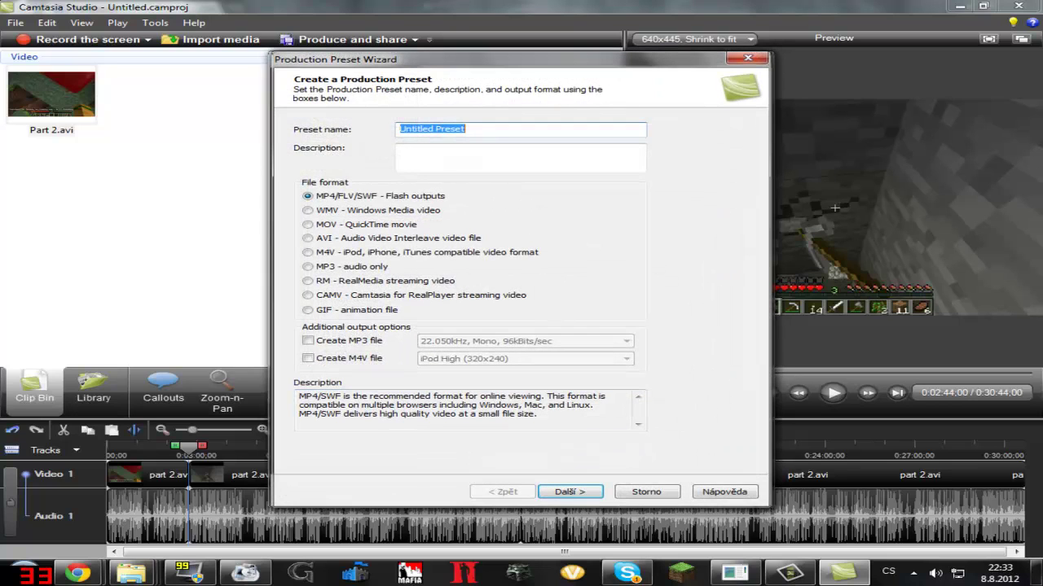
{"action": "type", "text": "Y"}
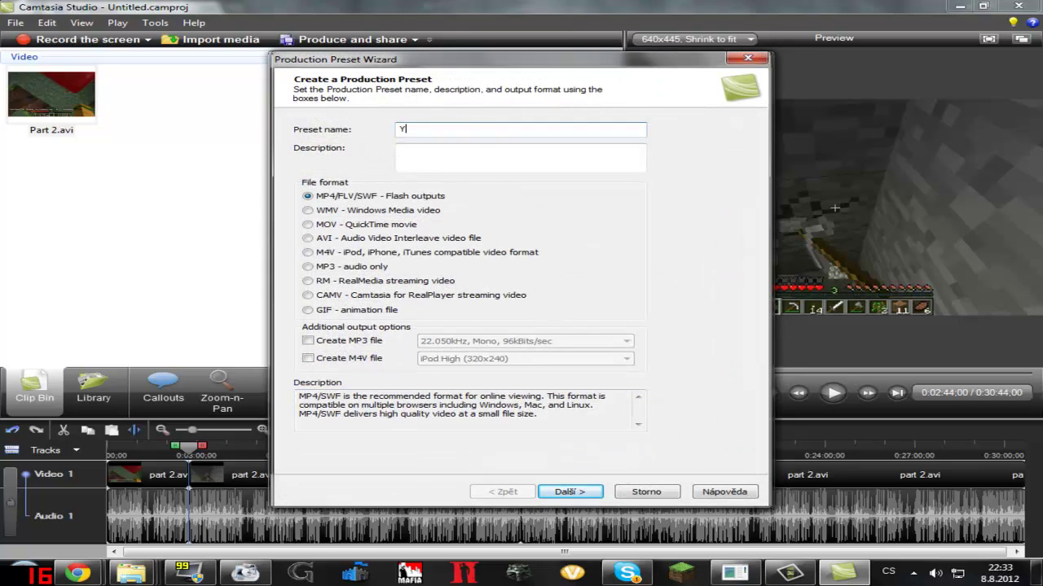
{"action": "type", "text": "outube HD"}
{"action": "key", "text": "Return"}
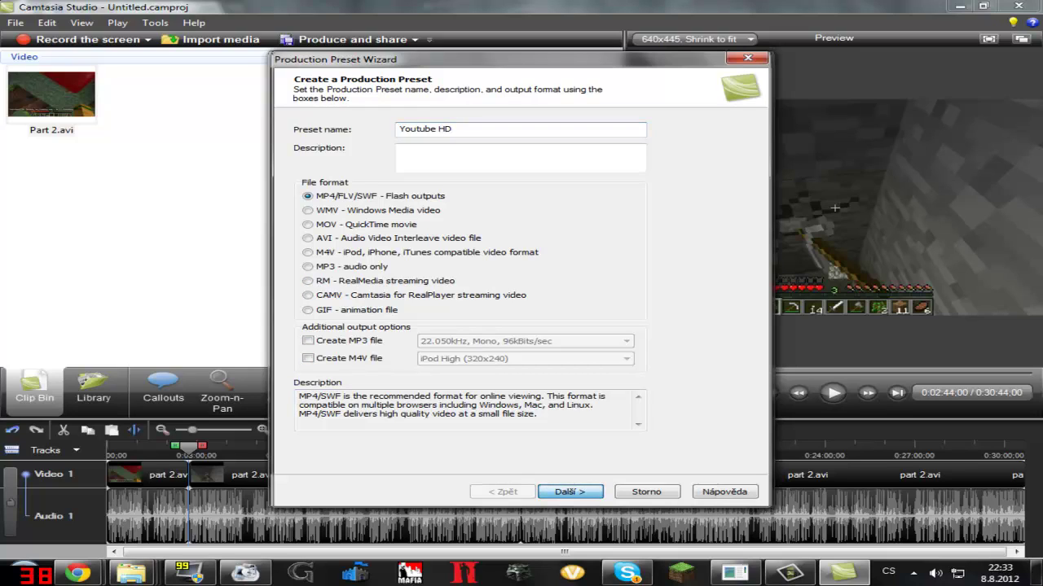
Continue to the preset's Flash controller settings and set the video size to 1280 wide by 720 high
{"action": "key", "text": "Tab"}
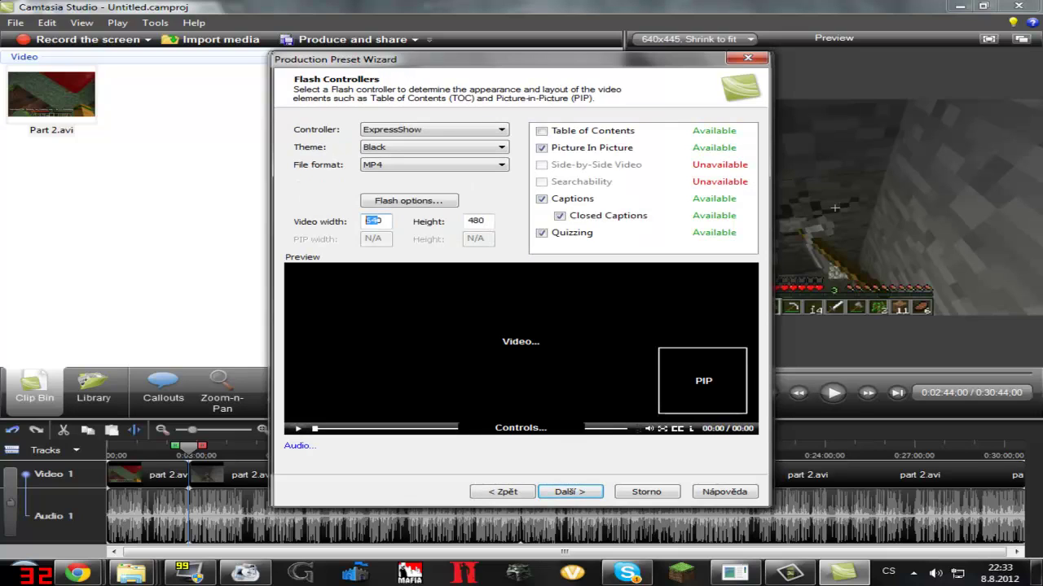
{"action": "type", "text": "640"}
{"action": "key", "text": "shift+Home"}
{"action": "type", "text": "1280"}
{"action": "key", "text": "Tab"}
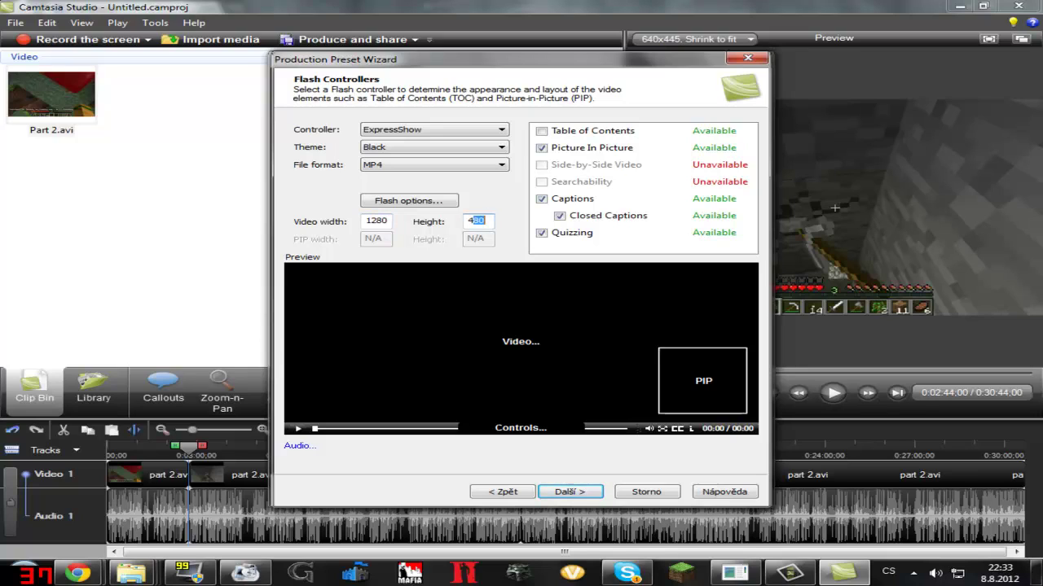
{"action": "type", "text": "720"}
Try the Silver theme for the ExpressShow controller and switch back to Black
{"action": "left_click", "coordinate": [434, 147]}
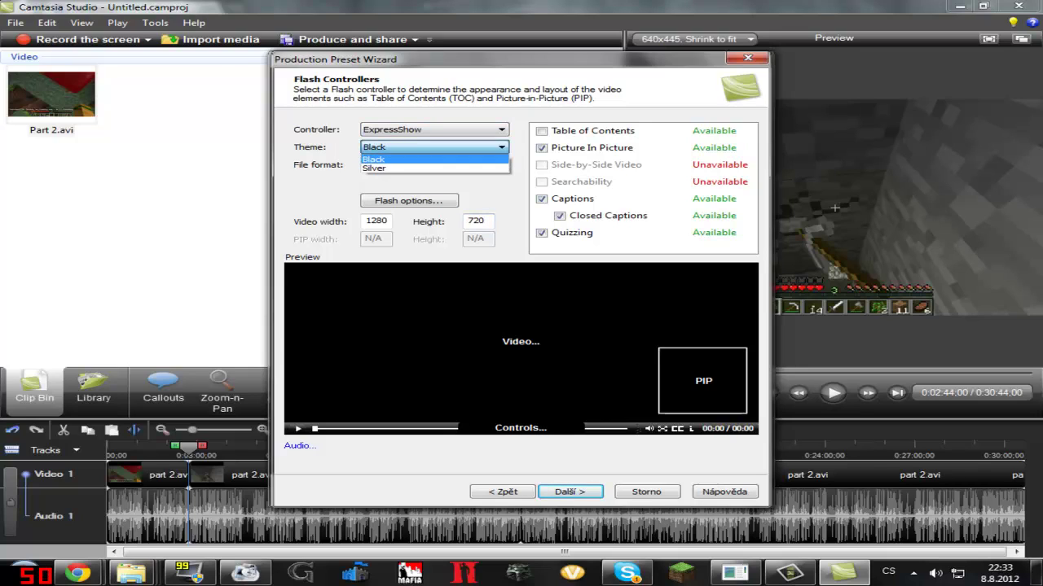
{"action": "left_click", "coordinate": [391, 169]}
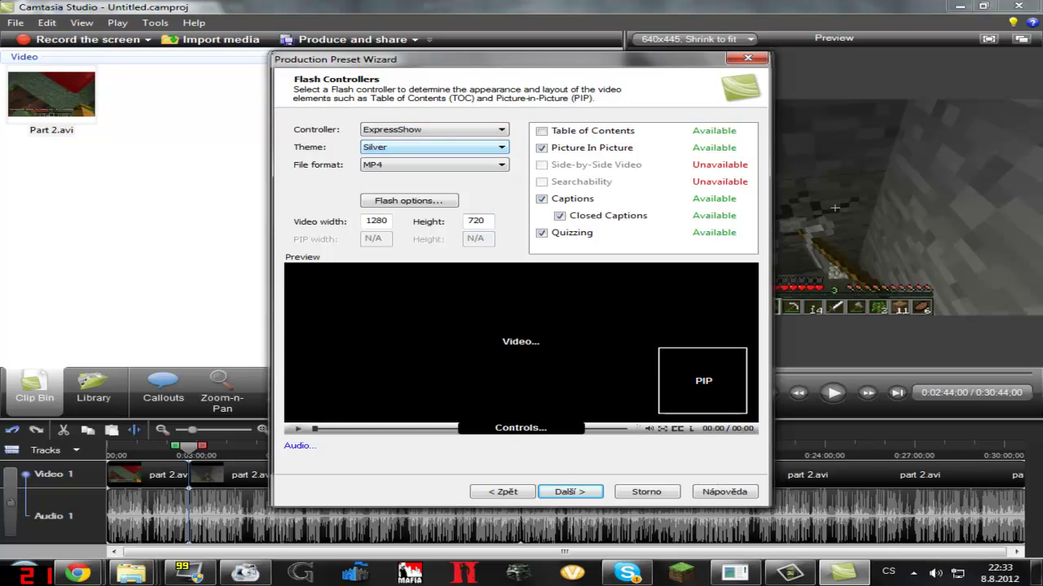
{"action": "left_click", "coordinate": [434, 147]}
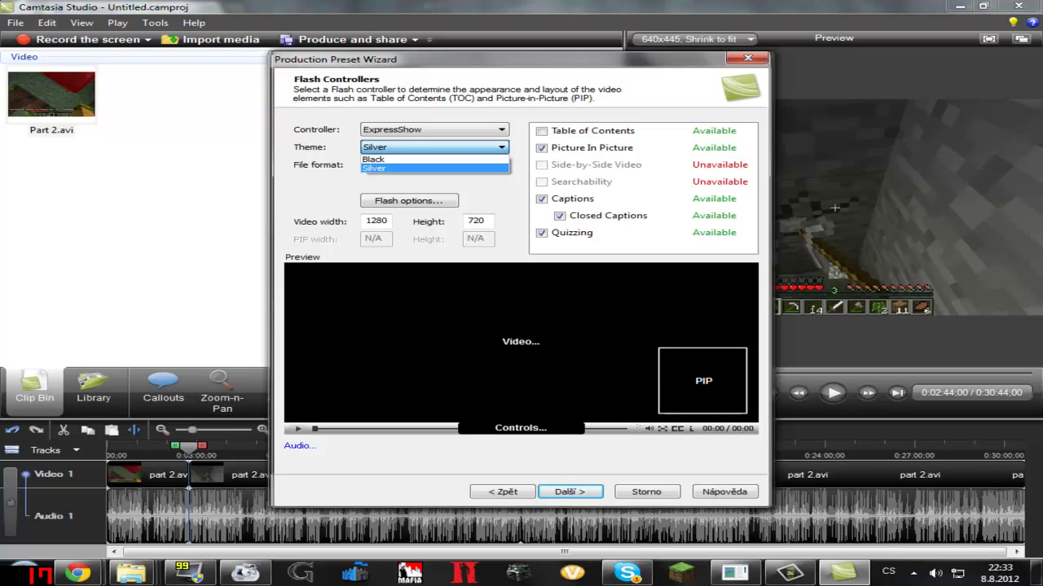
{"action": "left_click", "coordinate": [434, 159]}
Try Overlay Controls as the preset's controller and return to ExpressShow
{"action": "left_click", "coordinate": [434, 129]}
{"action": "key", "text": "Down"}
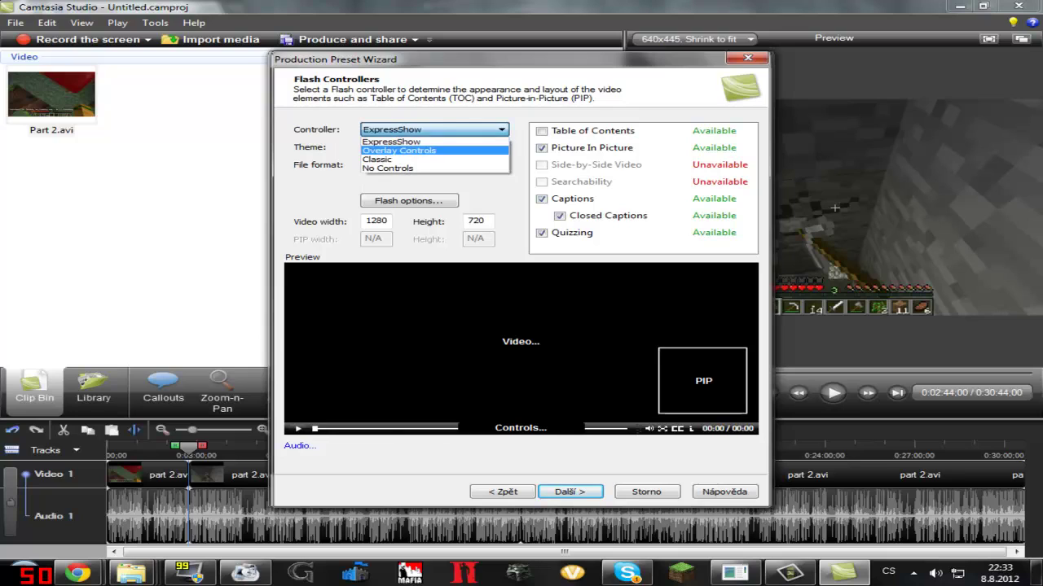
{"action": "key", "text": "Return"}
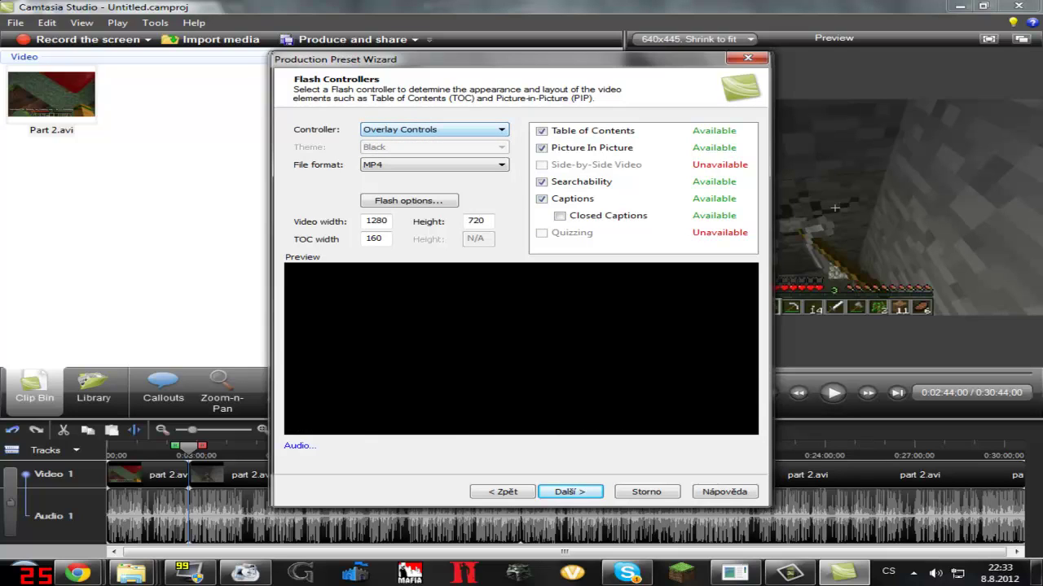
{"action": "left_click", "coordinate": [434, 130]}
{"action": "left_click", "coordinate": [434, 141]}
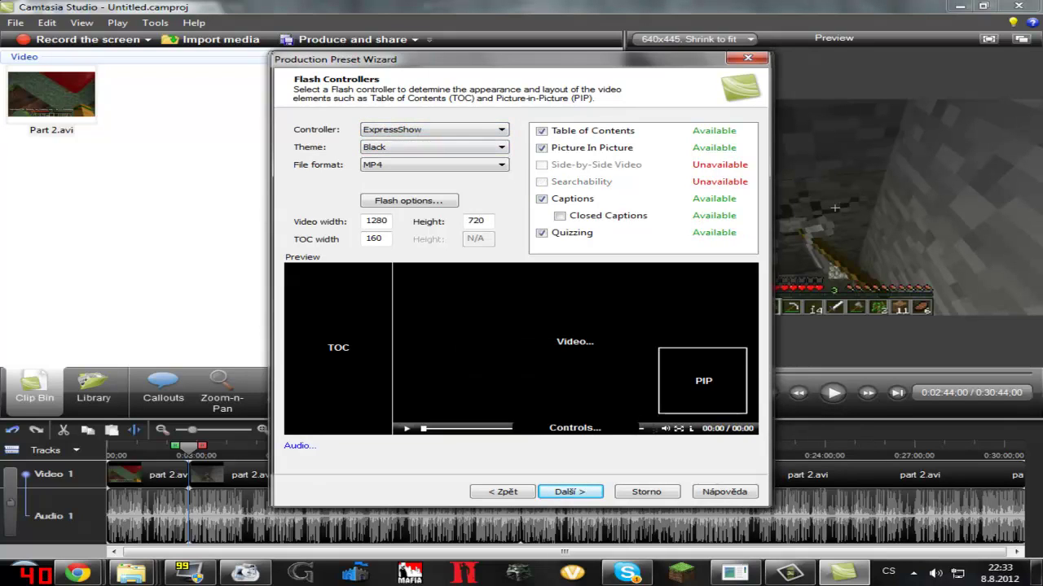
Set the preset's controller to Classic, keep MP4 as the file format, and finish the preset with the default video options
{"action": "left_click", "coordinate": [434, 130]}
{"action": "left_click", "coordinate": [434, 158]}
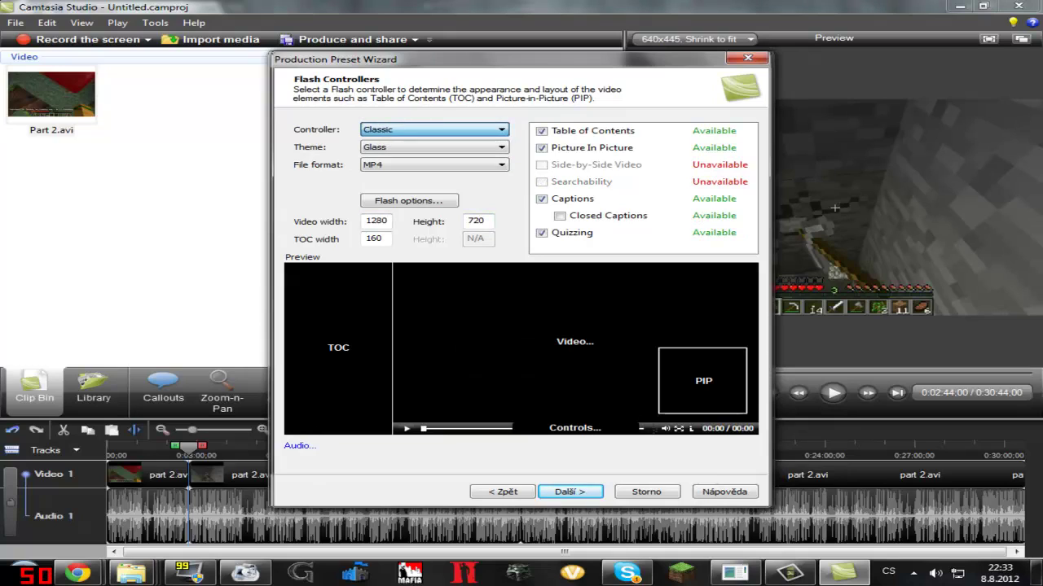
{"action": "left_click", "coordinate": [435, 164]}
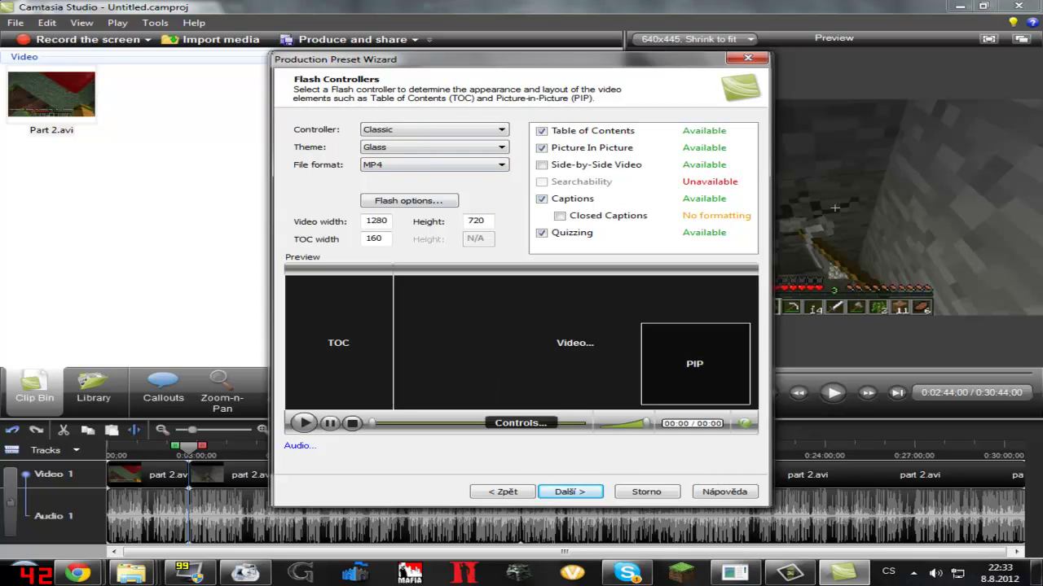
{"action": "key", "text": "Return"}
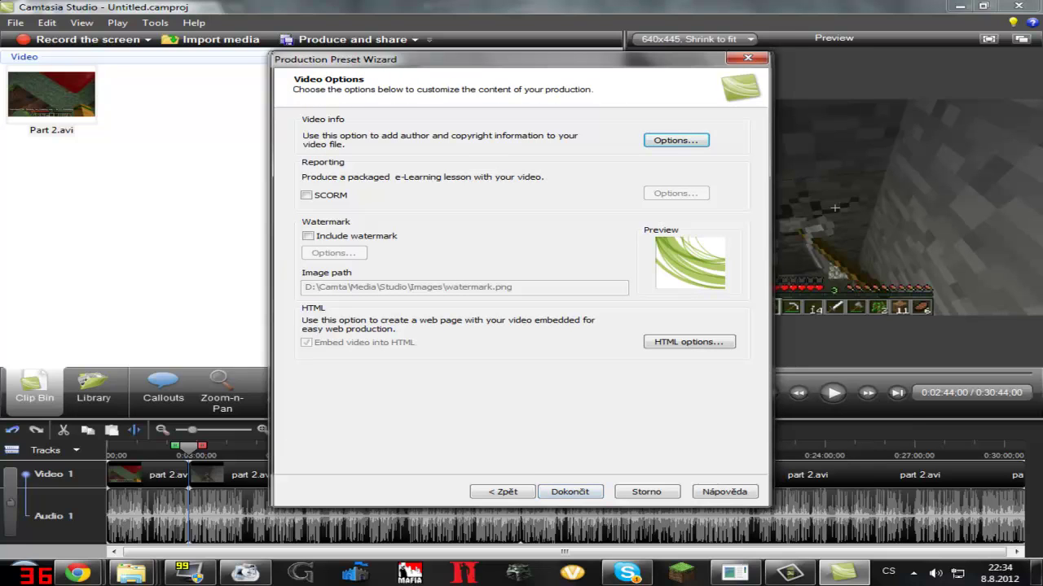
{"action": "key", "text": "Return"}
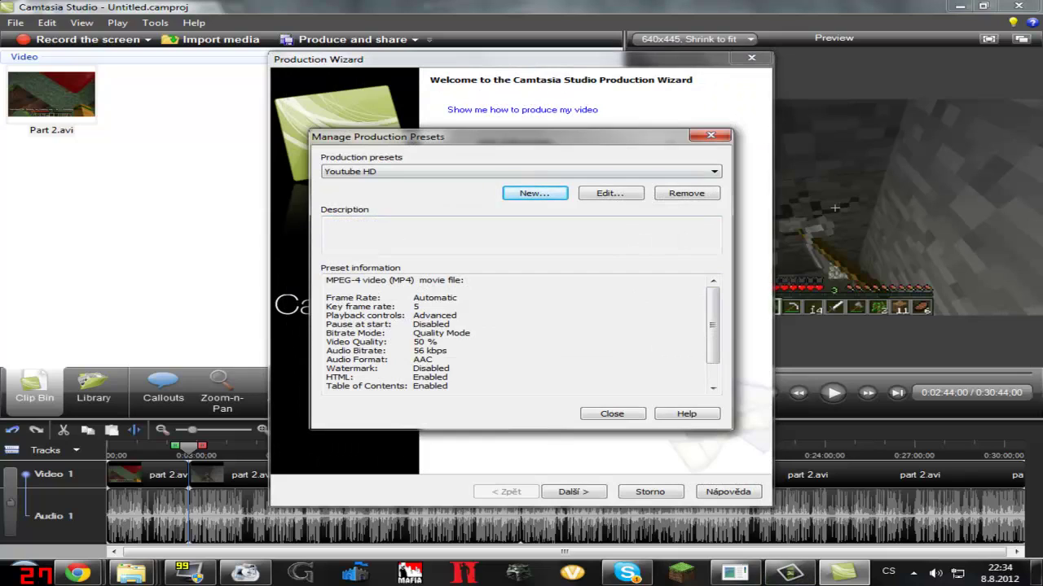
View the help topic on adding or editing a production preset and close it
{"action": "left_click", "coordinate": [521, 172]}
{"action": "left_click", "coordinate": [521, 172]}
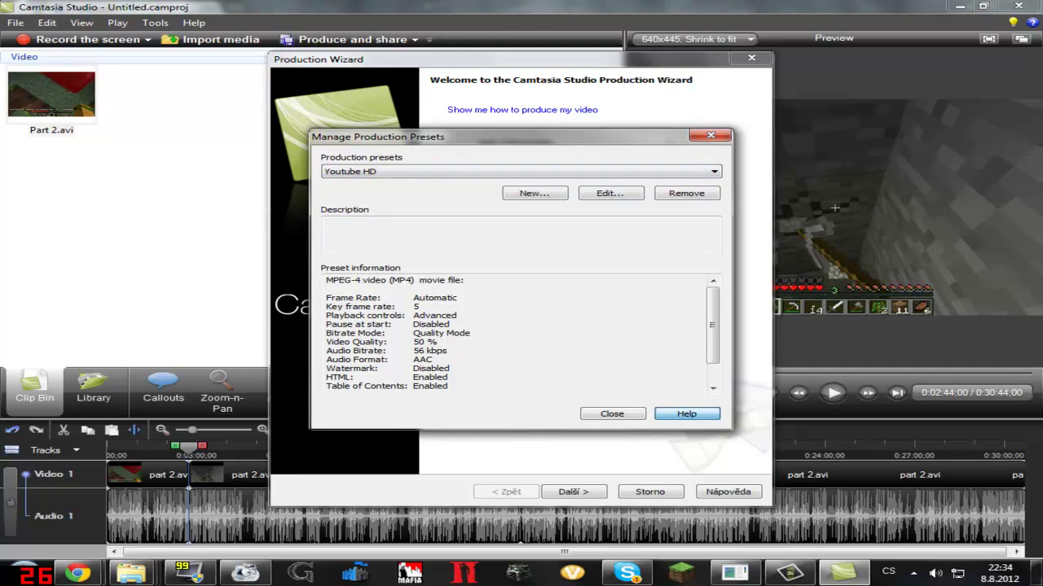
{"action": "left_click", "coordinate": [687, 413]}
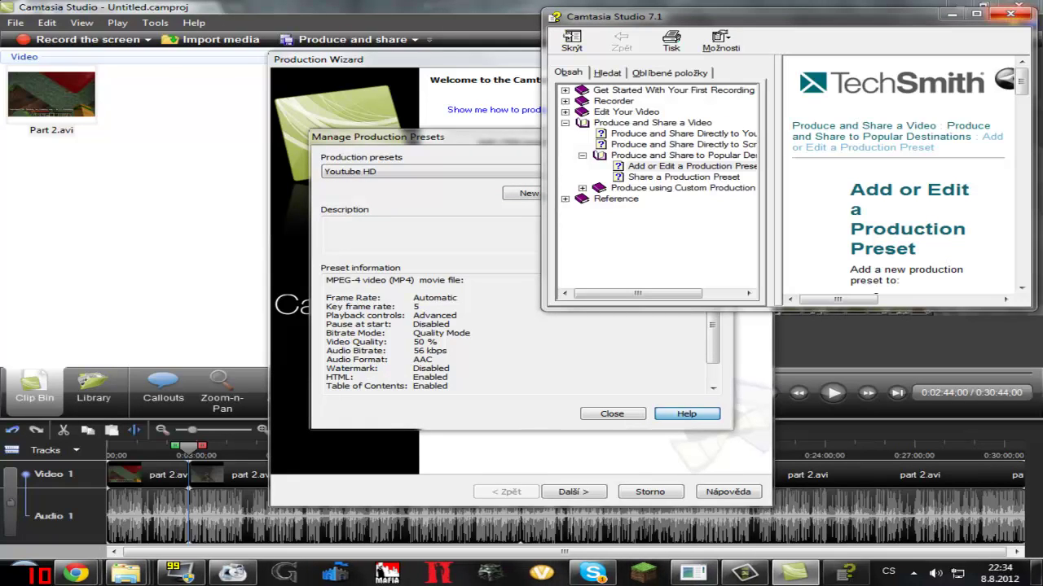
{"action": "left_click", "coordinate": [1011, 14]}
Close the preset manager, choose the Youtube HD preset, proceed to the production name and folder settings, and cancel the production
{"action": "left_click", "coordinate": [611, 413]}
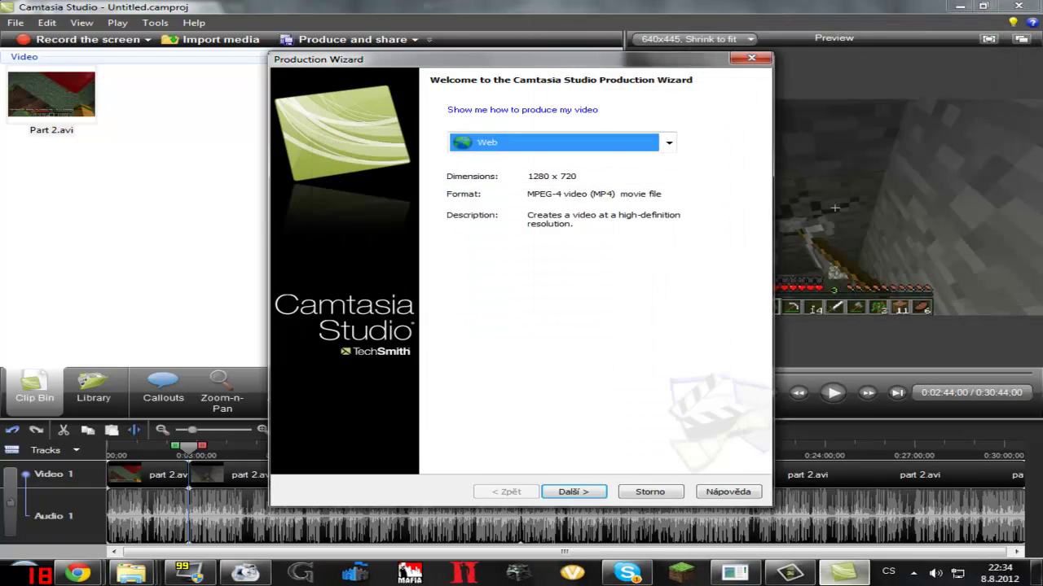
{"action": "left_click", "coordinate": [668, 141]}
{"action": "left_click", "coordinate": [501, 315]}
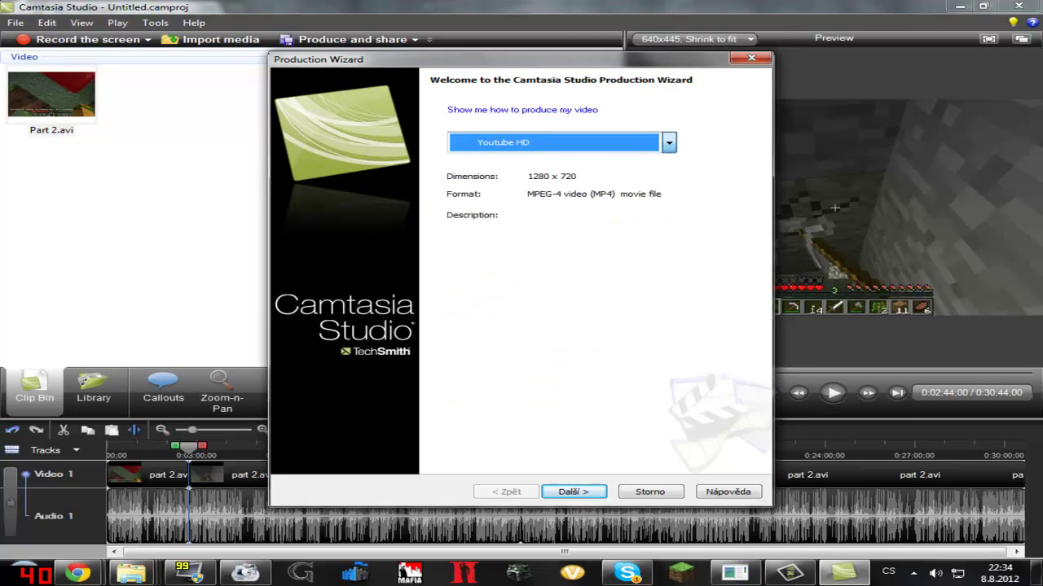
{"action": "left_click", "coordinate": [573, 492]}
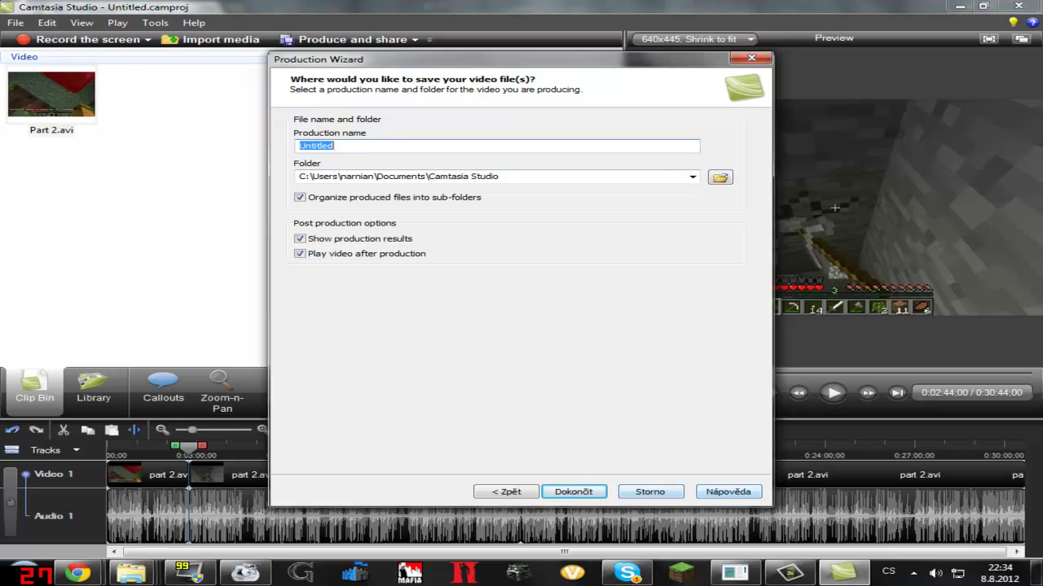
{"action": "left_click", "coordinate": [649, 492]}
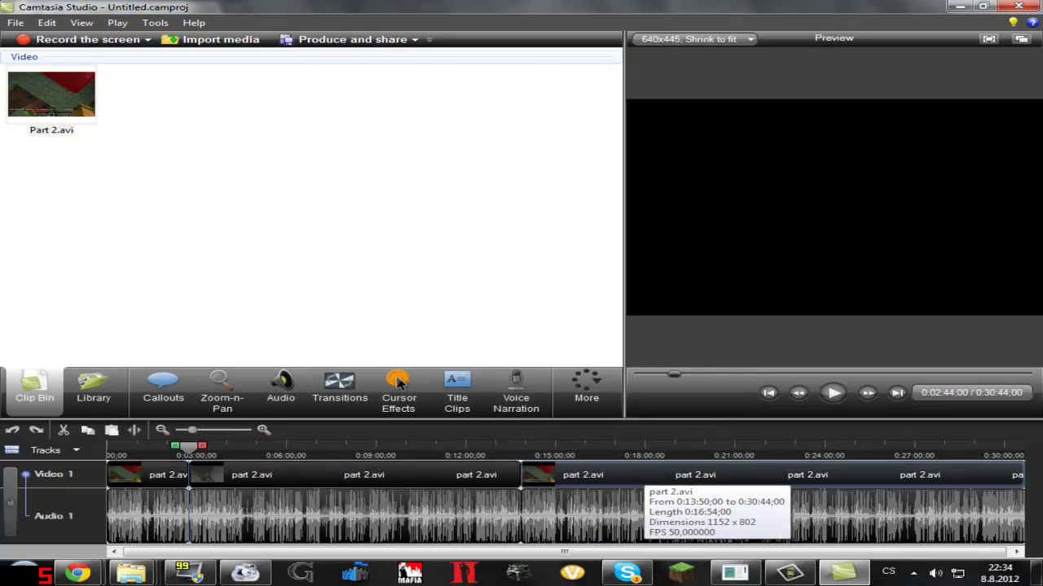